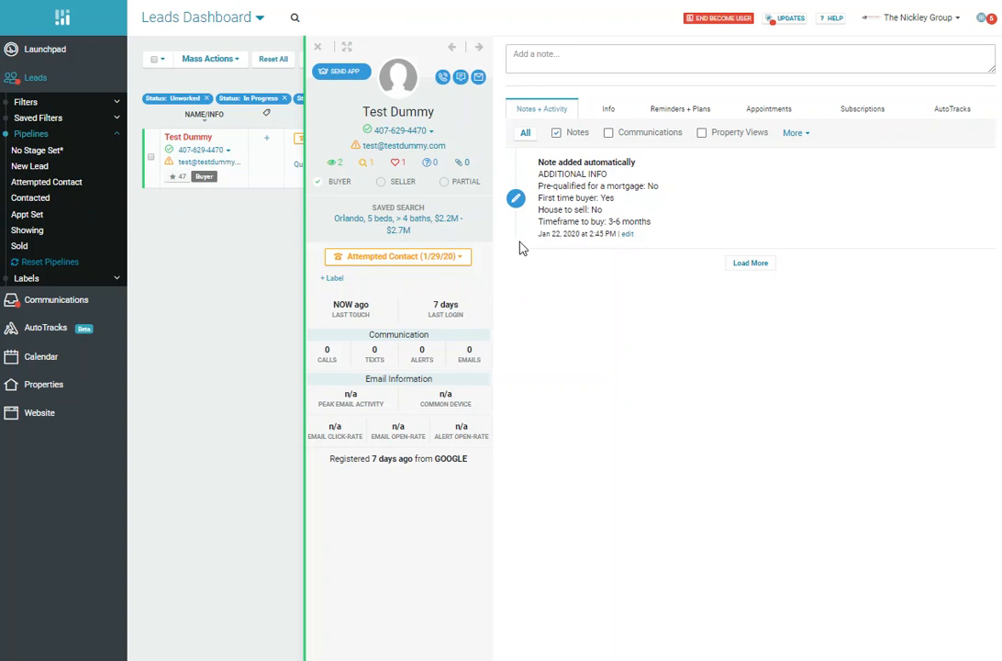
# Step: Open the lead's saved Orlando search, look over its filter settings, and return to the lead profile
pyautogui.moveTo(407, 224)
pyautogui.click(404, 226)
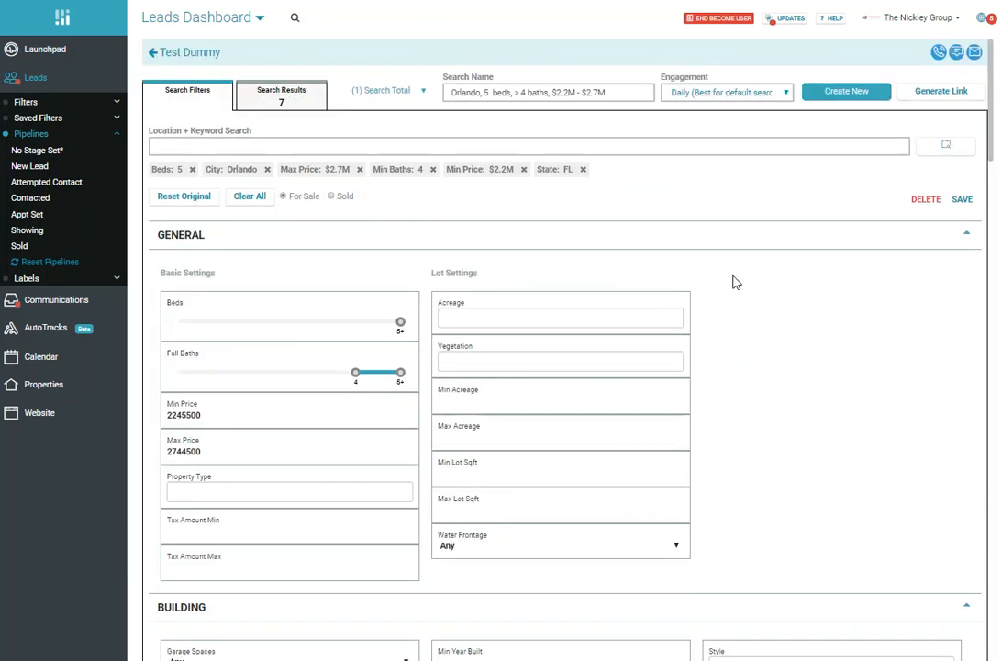
pyautogui.scroll(-1, 792, 345)
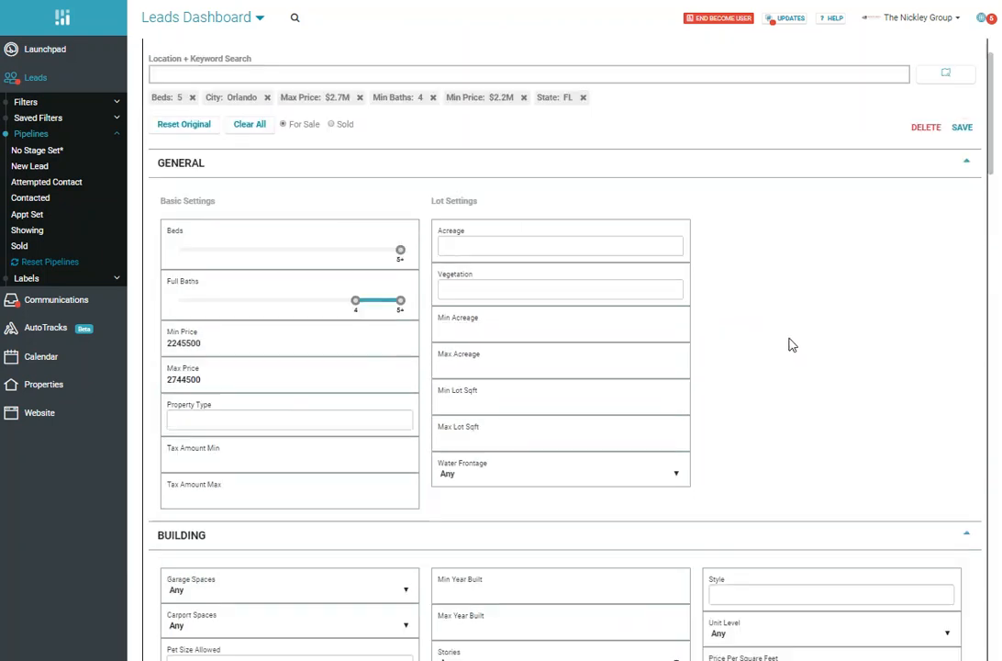
pyautogui.scroll(-3, 792, 344)
pyautogui.scroll(5, 763, 392)
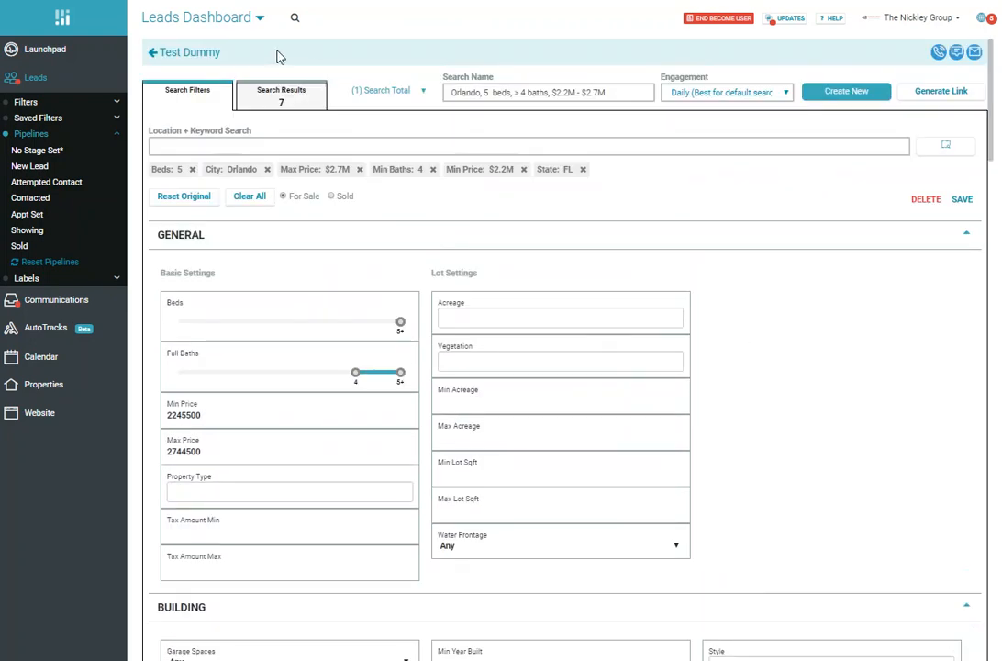
pyautogui.click(158, 52)
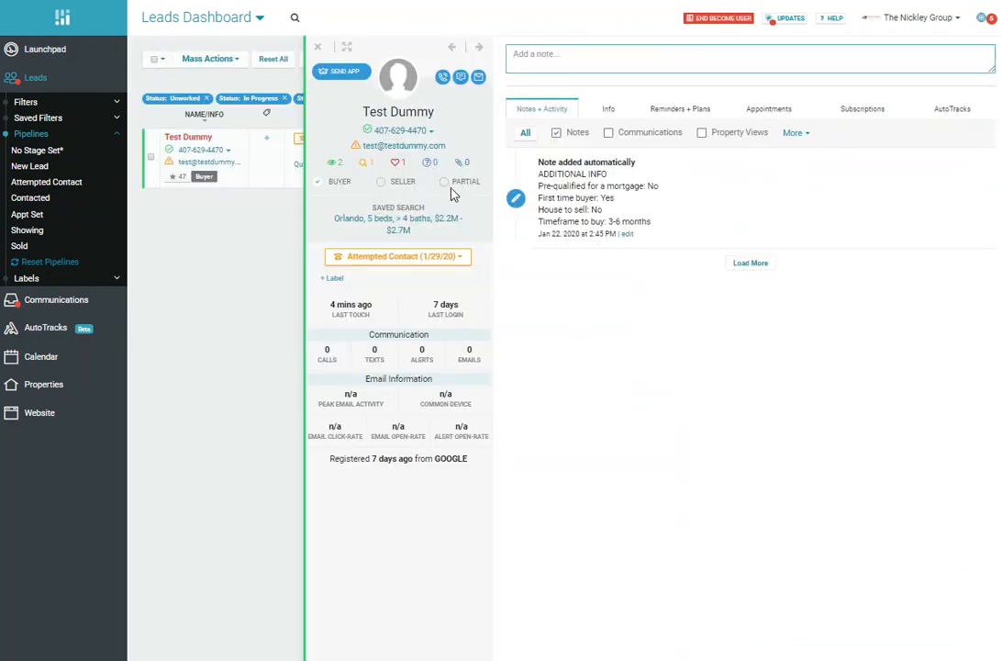
# Step: Open the lead's saved search and try clearing all its filters, restoring the original criteria
pyautogui.click(365, 167)
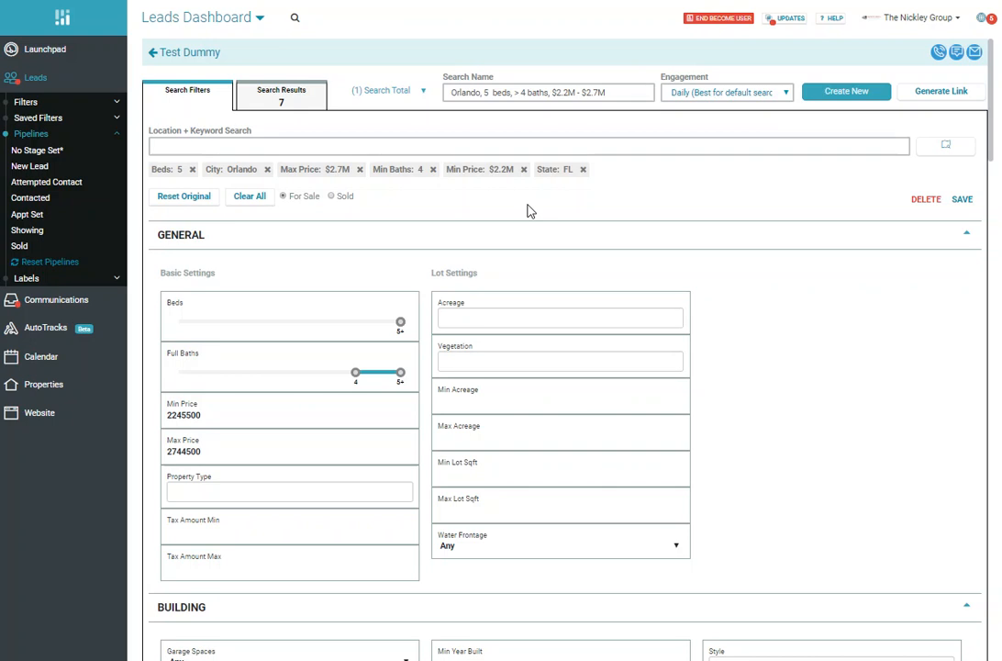
pyautogui.click(256, 203)
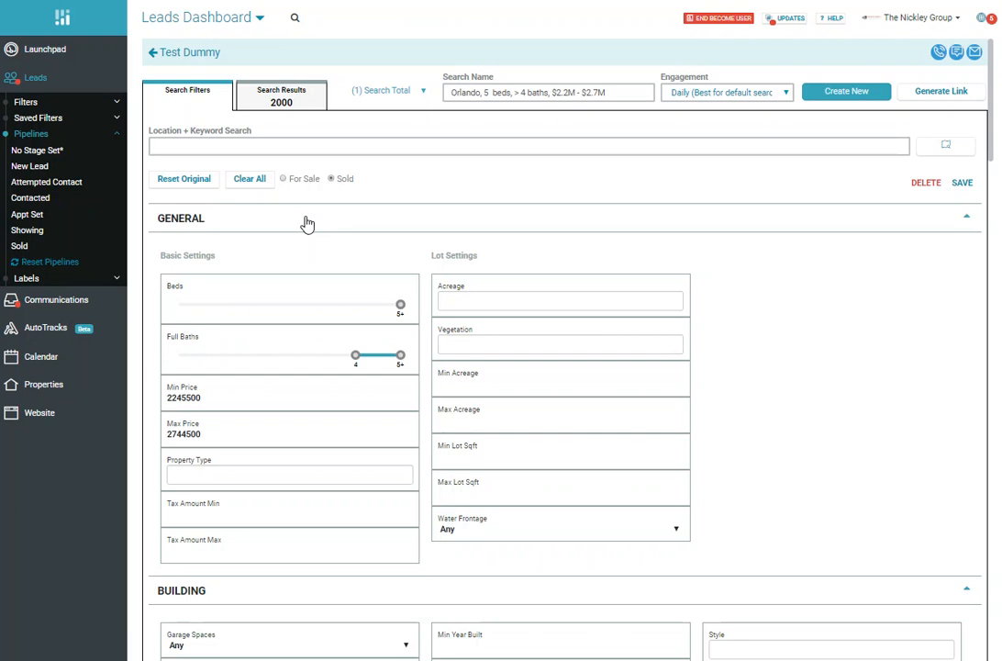
pyautogui.click(171, 183)
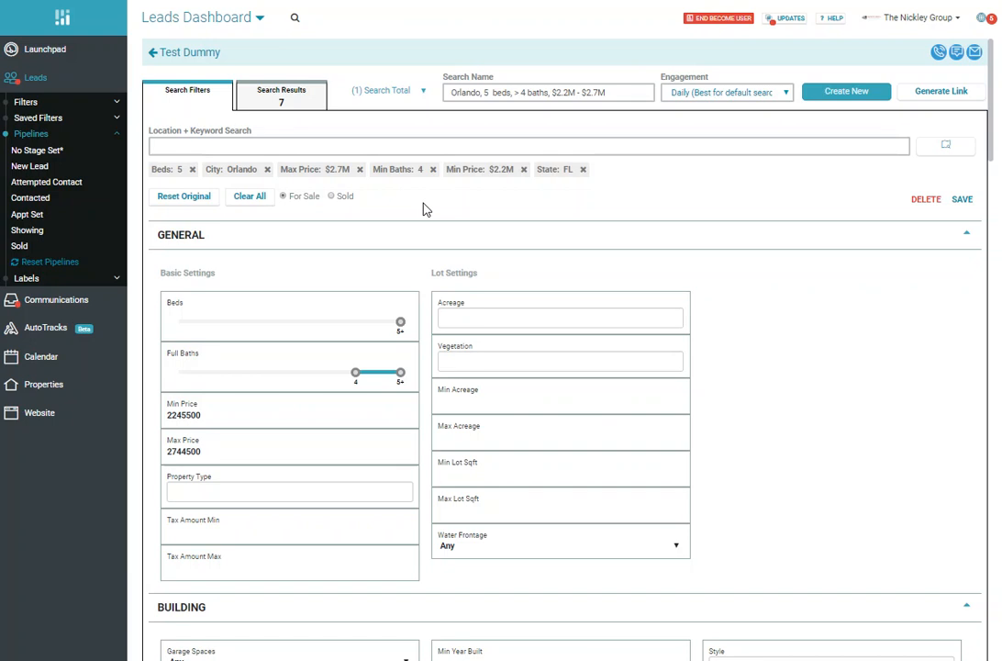
# Step: Remove the Beds filter from the saved search and clear all the remaining filters
pyautogui.scroll(-1, 440, 210)
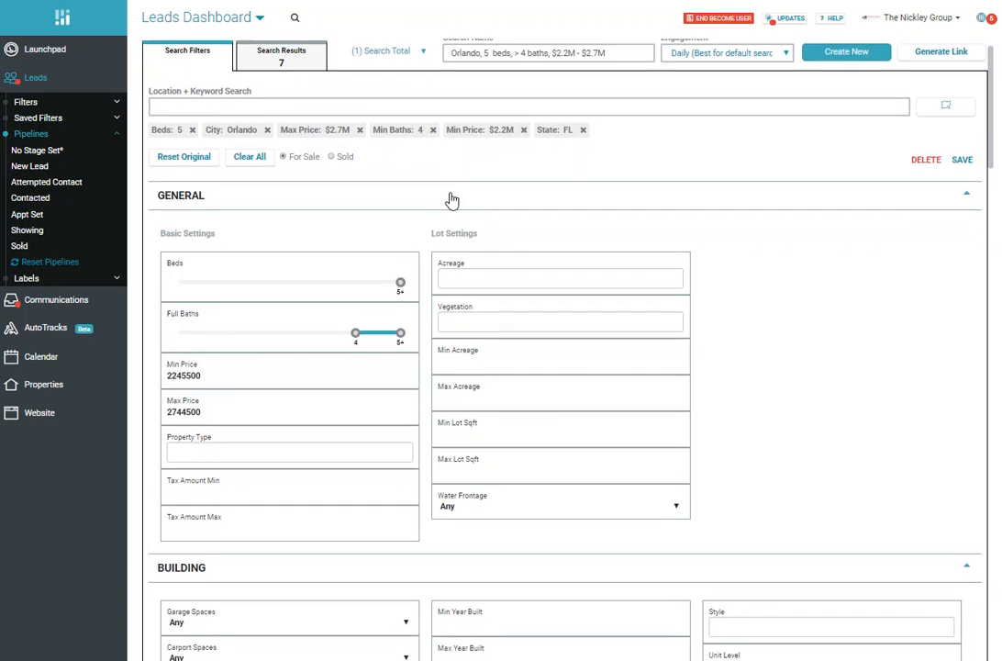
pyautogui.click(193, 131)
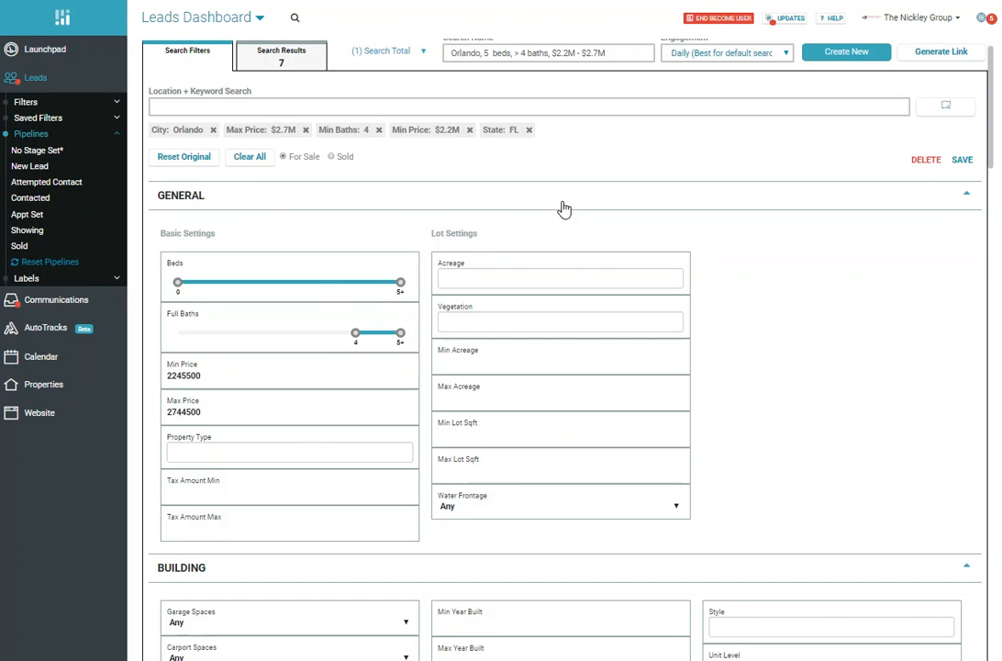
pyautogui.click(253, 158)
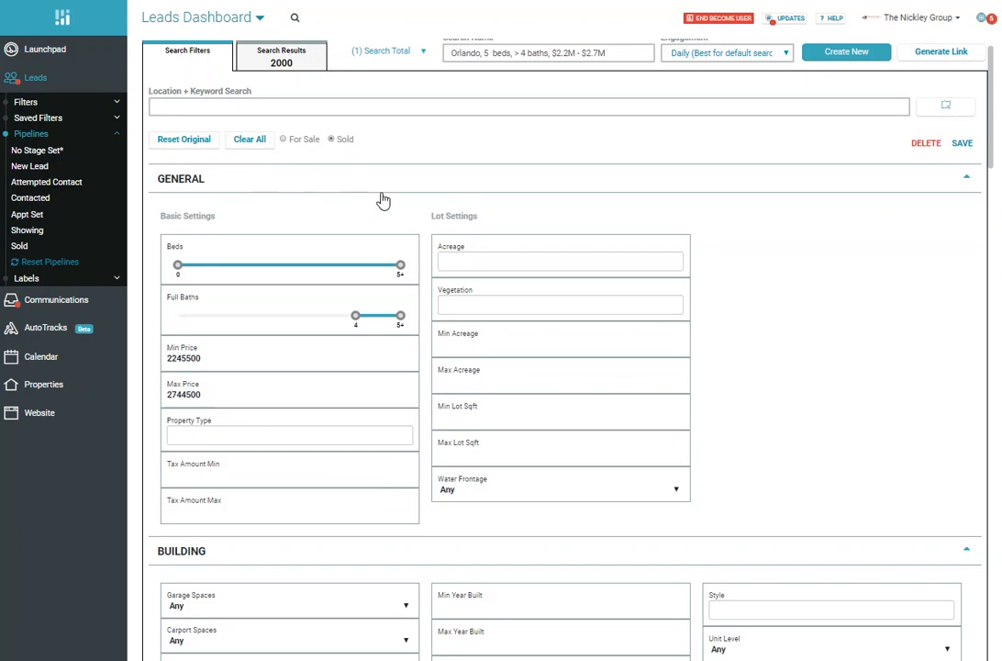
# Step: Add postal codes 32789 and 32792 to the search location criteria
pyautogui.scroll(1, 476, 199)
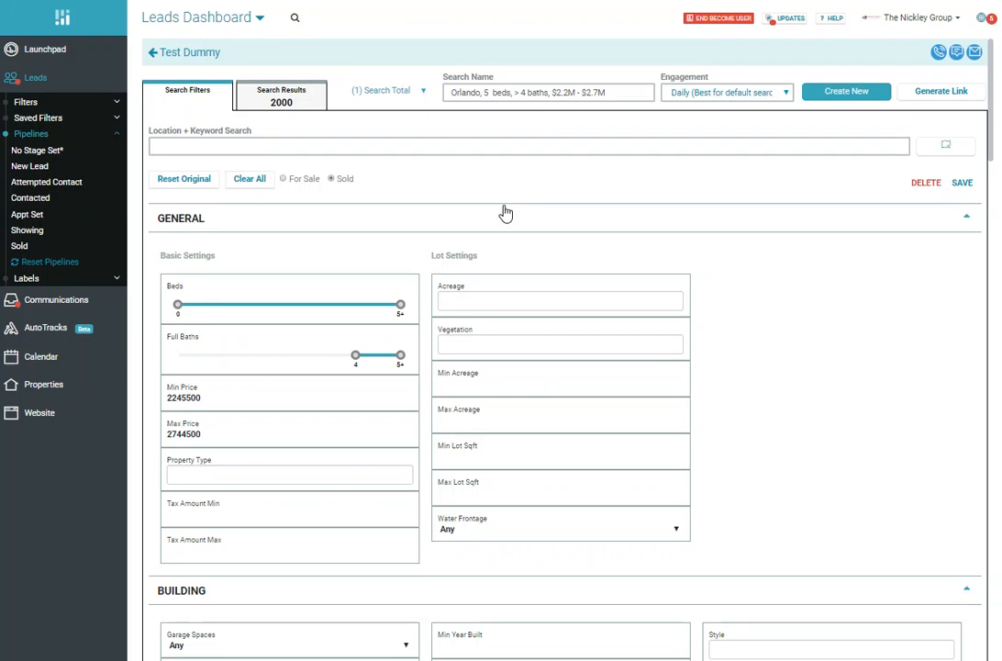
pyautogui.click(187, 145)
pyautogui.write('32789')
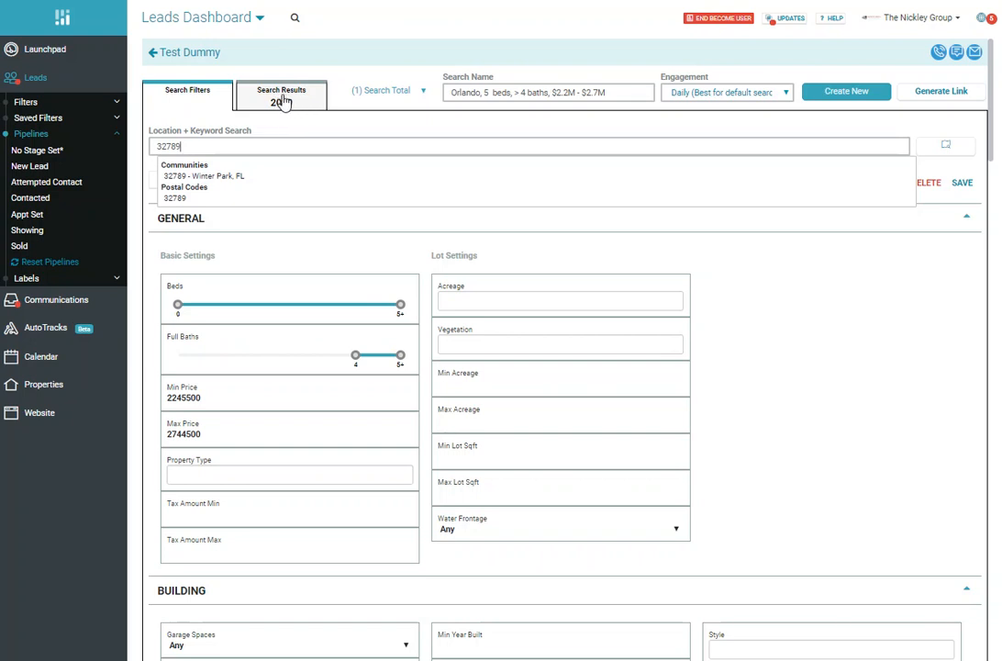
pyautogui.click(175, 198)
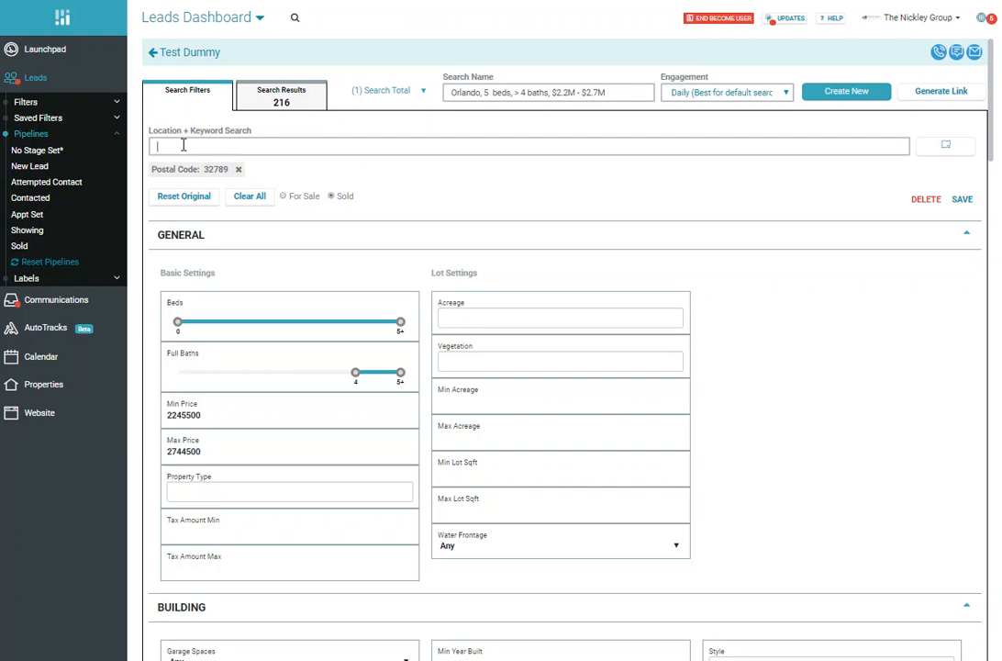
pyautogui.write('32792')
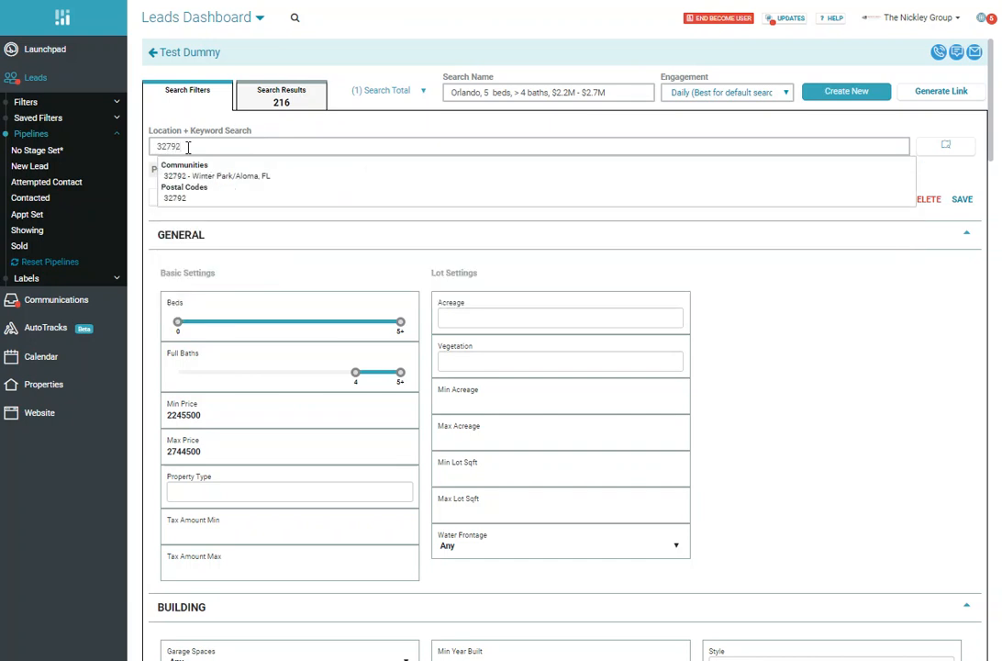
pyautogui.click(156, 196)
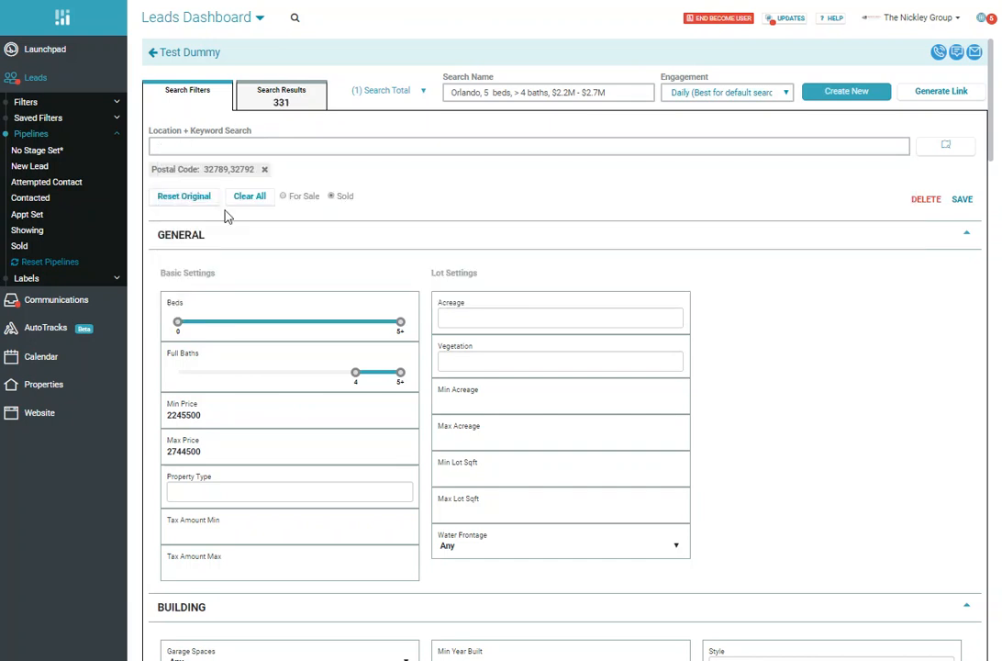
# Step: Extend the search location with postal codes 32751 and 32803
pyautogui.click(214, 150)
pyautogui.write('3275')
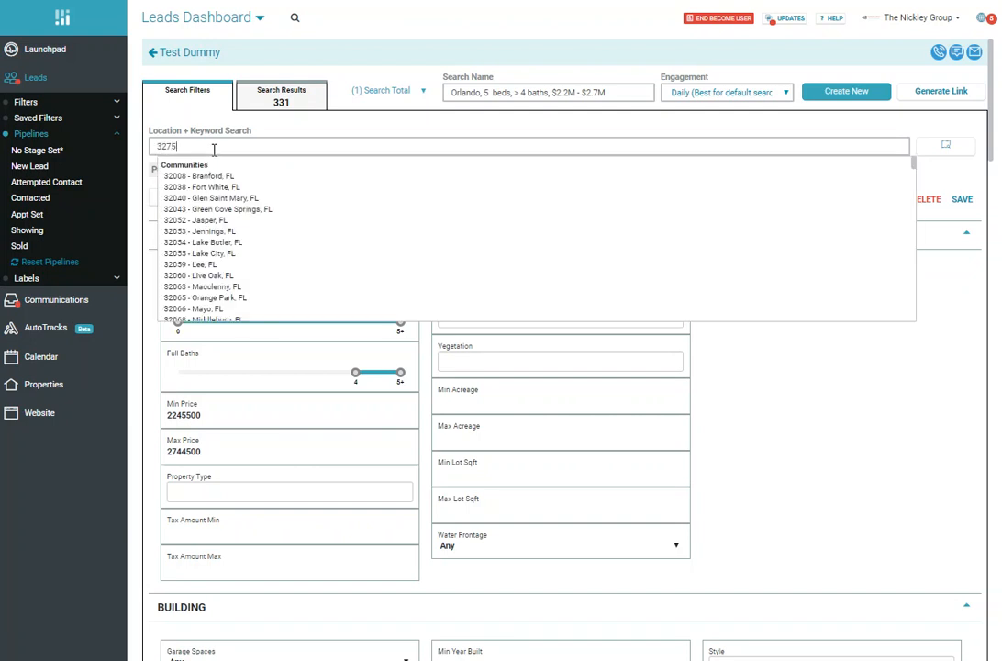
pyautogui.write('1')
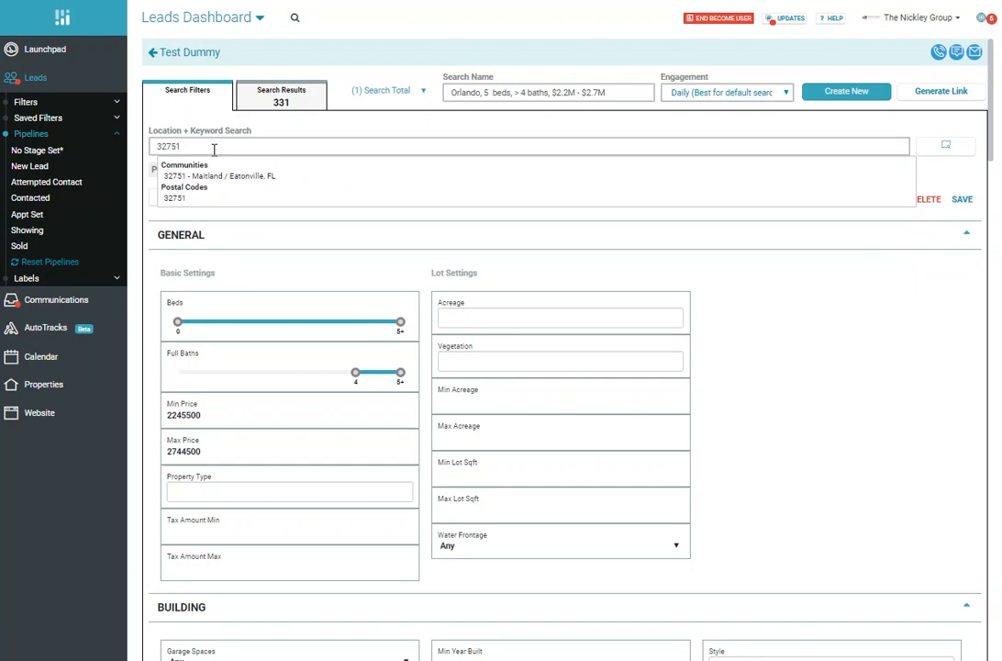
pyautogui.click(175, 198)
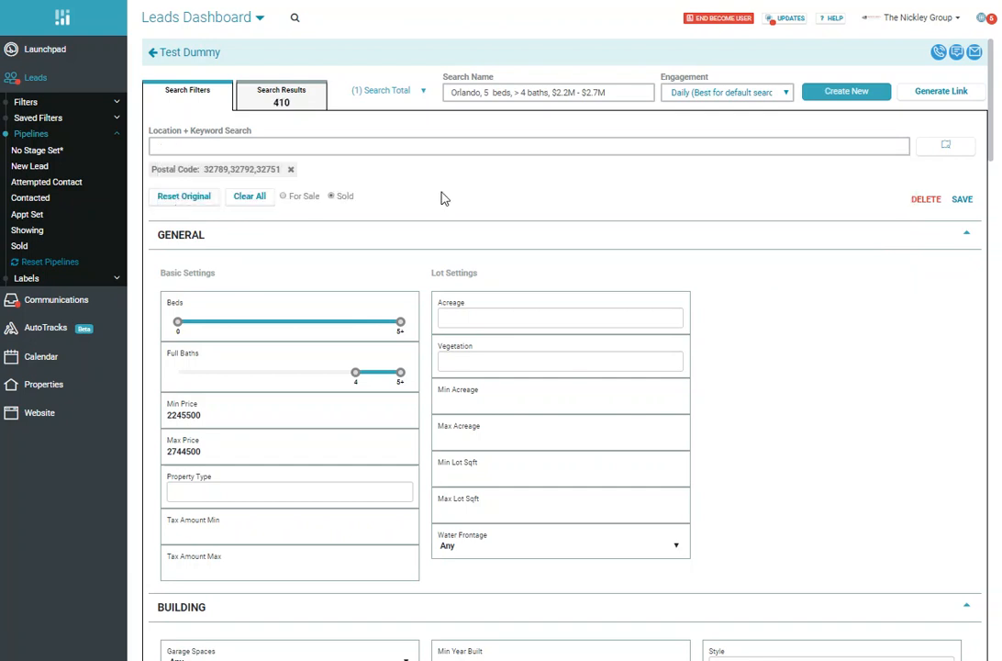
pyautogui.click(208, 145)
pyautogui.write('32803')
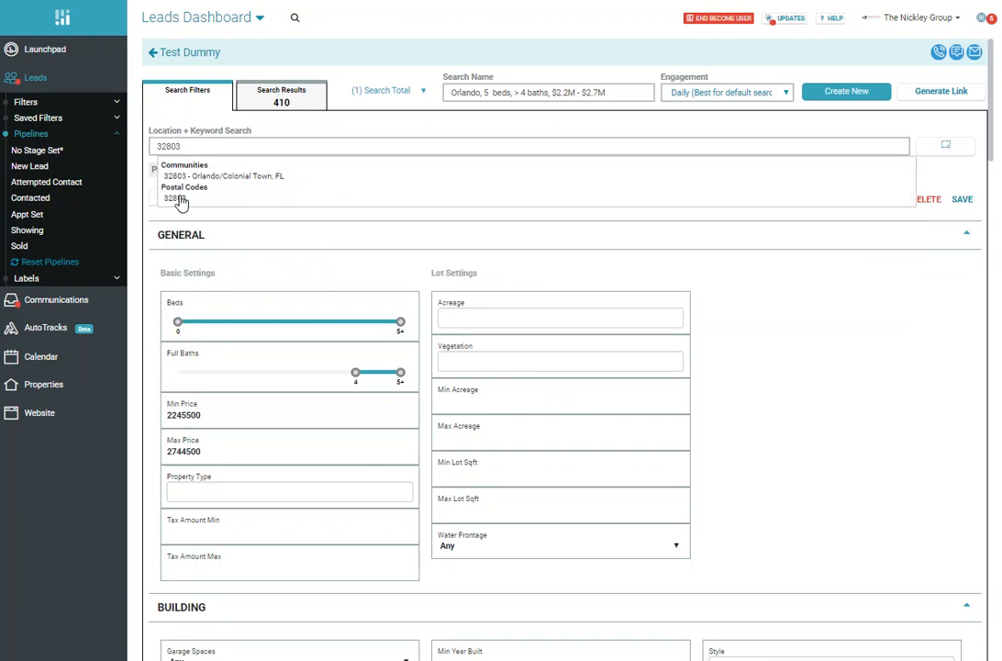
pyautogui.click(176, 204)
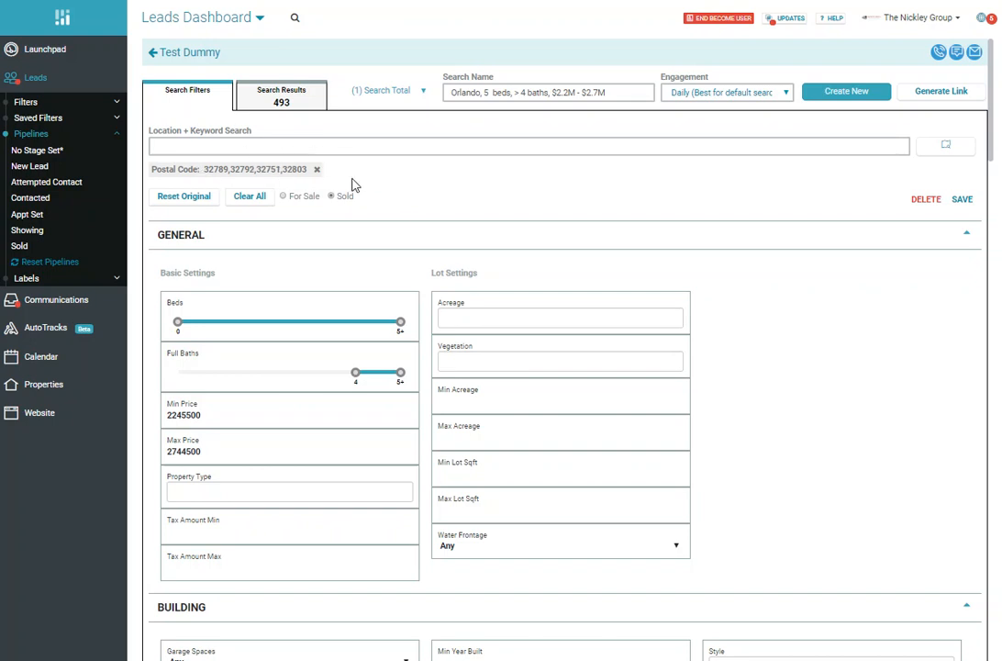
# Step: Set the search to a minimum of 3 beds and 2 full baths
pyautogui.scroll(-1, 415, 184)
pyautogui.scroll(-1, 415, 183)
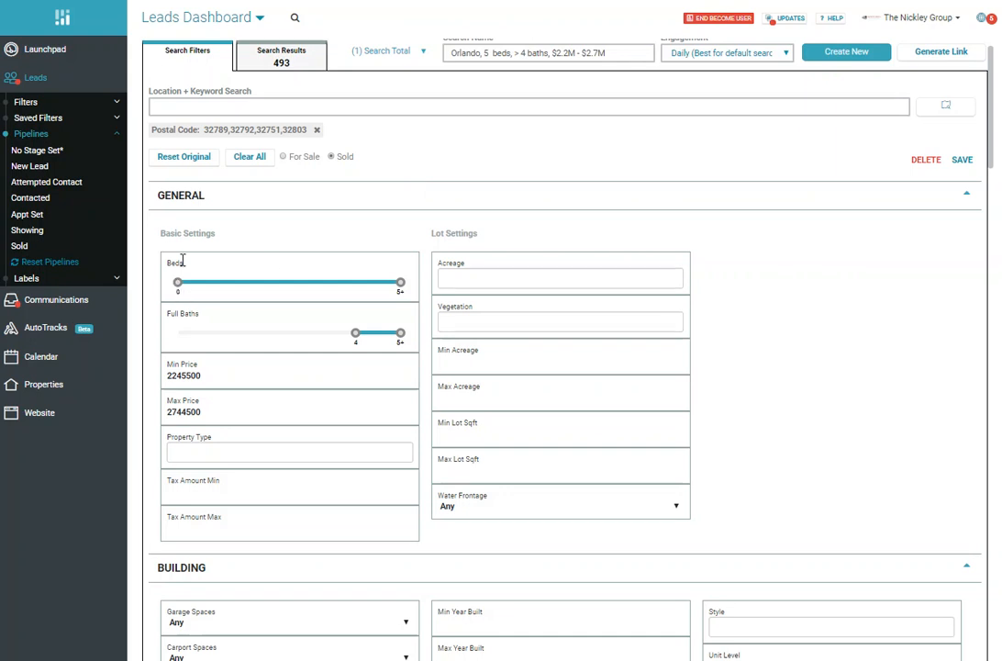
pyautogui.moveTo(178, 288); pyautogui.dragTo(299, 295)
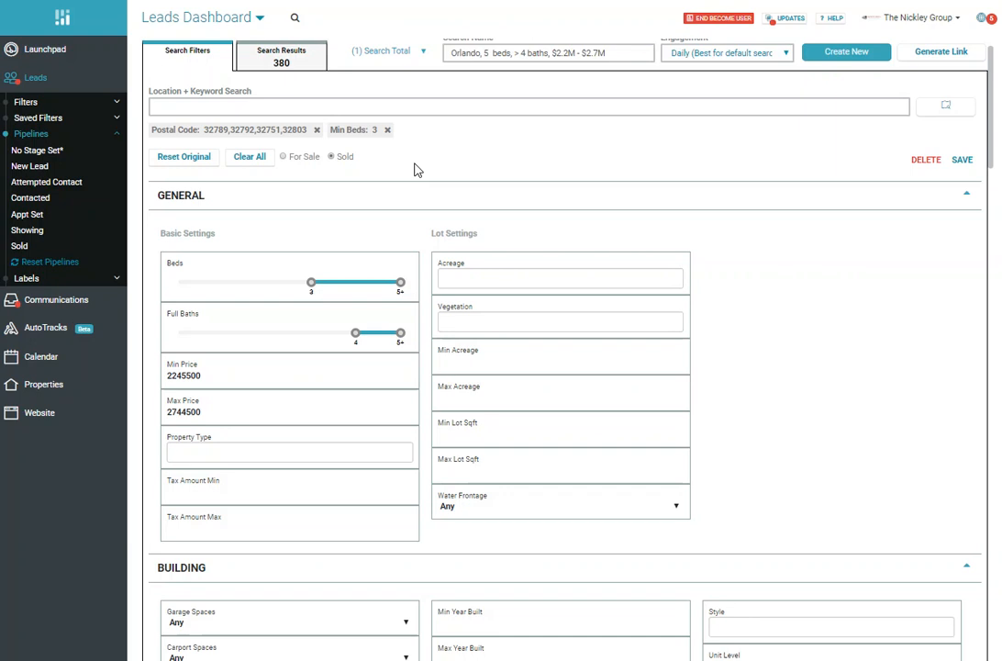
pyautogui.moveTo(359, 340); pyautogui.dragTo(246, 337)
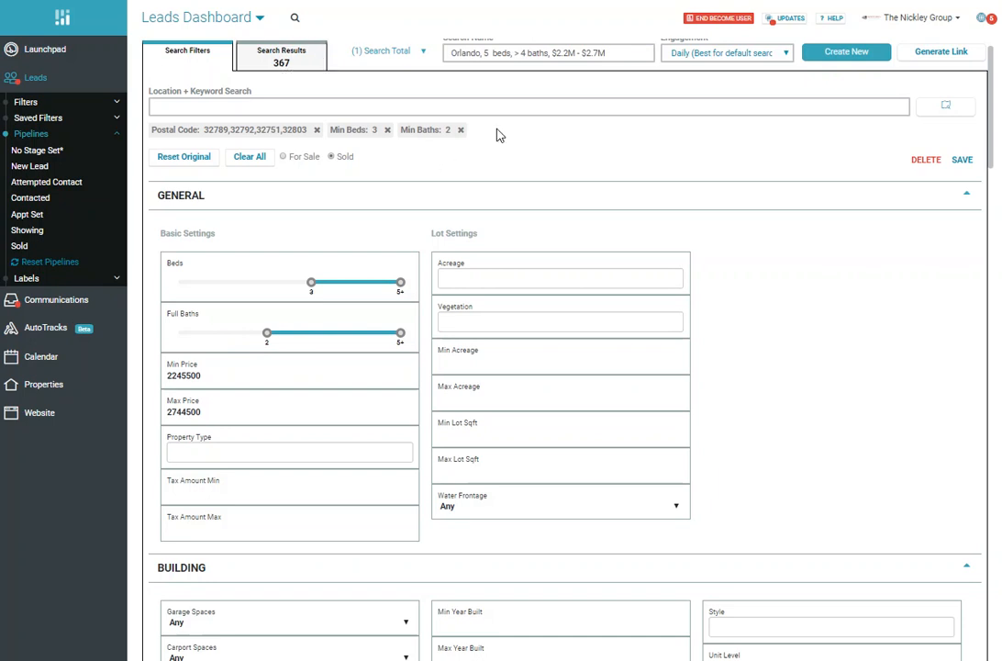
# Step: Set the search's minimum price to 250000
pyautogui.scroll(-1, 503, 188)
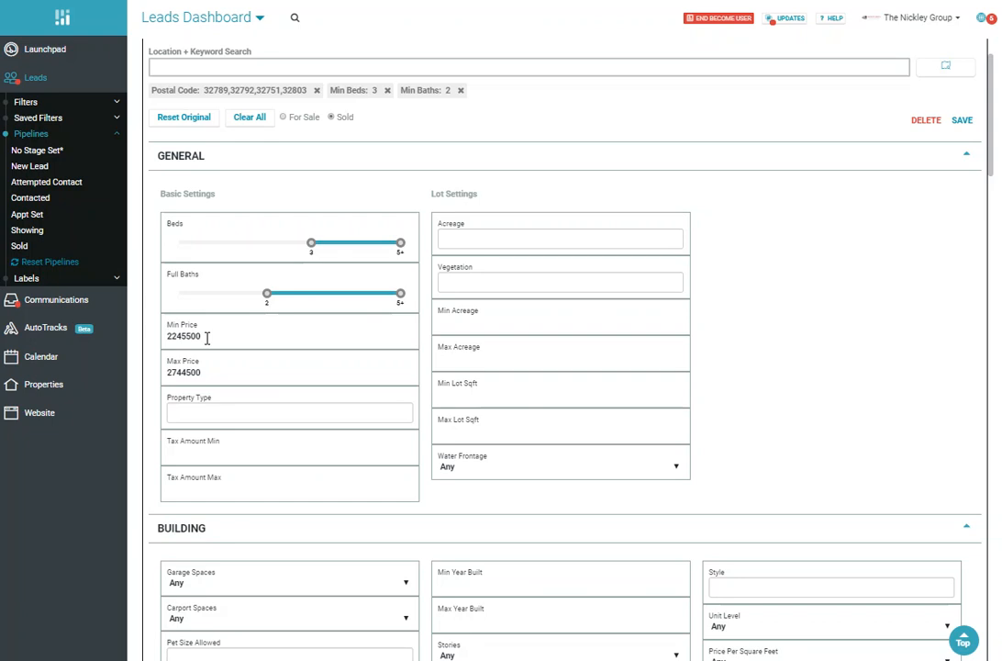
pyautogui.click(216, 337)
pyautogui.moveTo(206, 336); pyautogui.dragTo(164, 341)
pyautogui.write('250000')
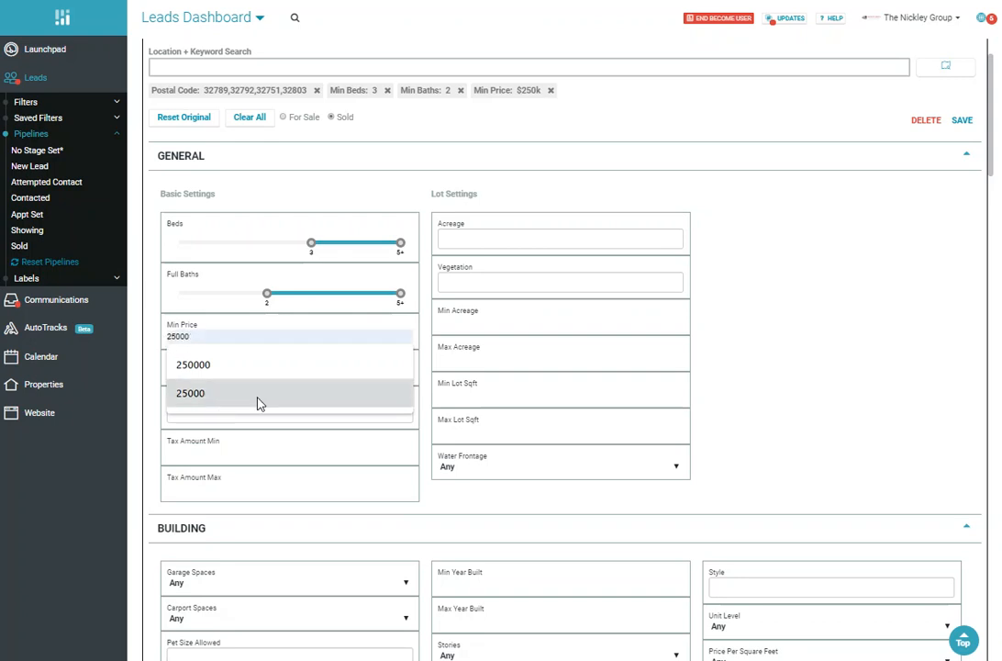
pyautogui.click(457, 514)
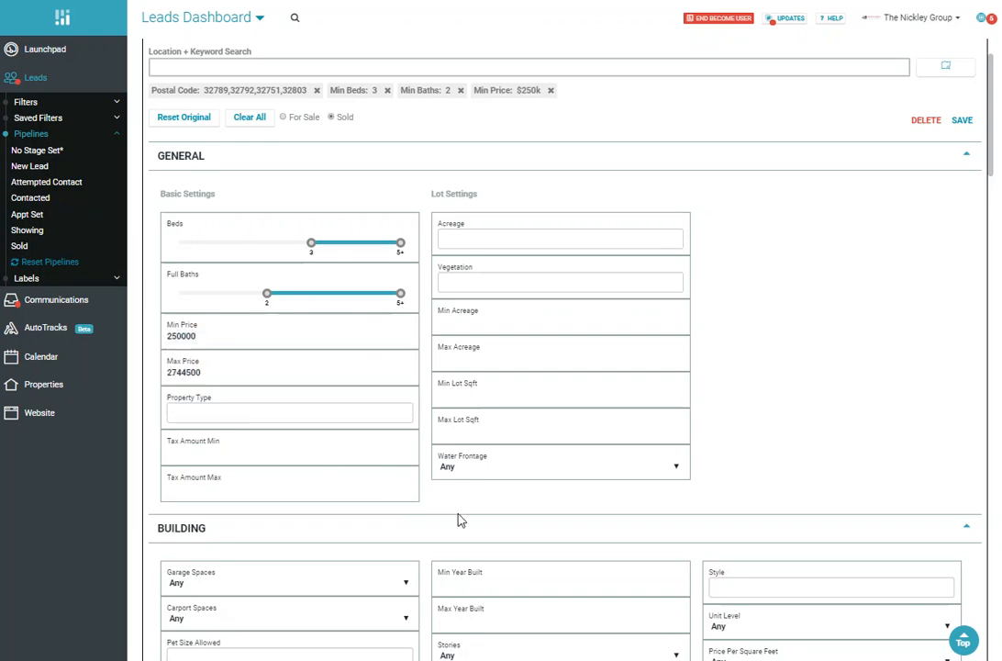
# Step: Set the search's maximum price to 525000
pyautogui.click(209, 372)
pyautogui.press('BackSpace')
pyautogui.press('BackSpace')
pyautogui.press('BackSpace')
pyautogui.press('BackSpace')
pyautogui.press('BackSpace')
pyautogui.press('BackSpace')
pyautogui.press('BackSpace')
pyautogui.write('525000')
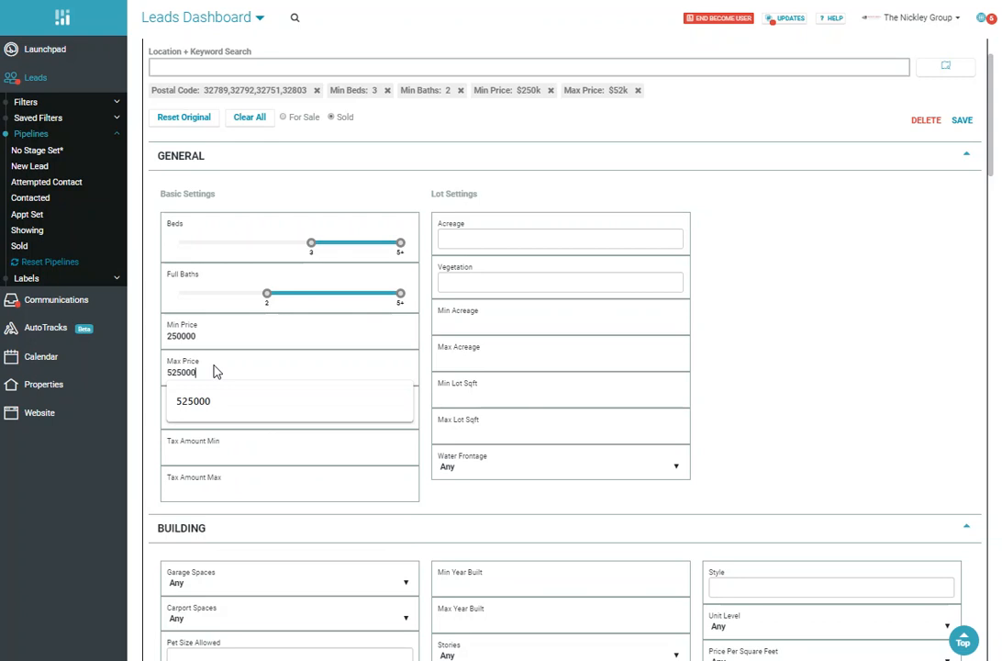
pyautogui.click(474, 504)
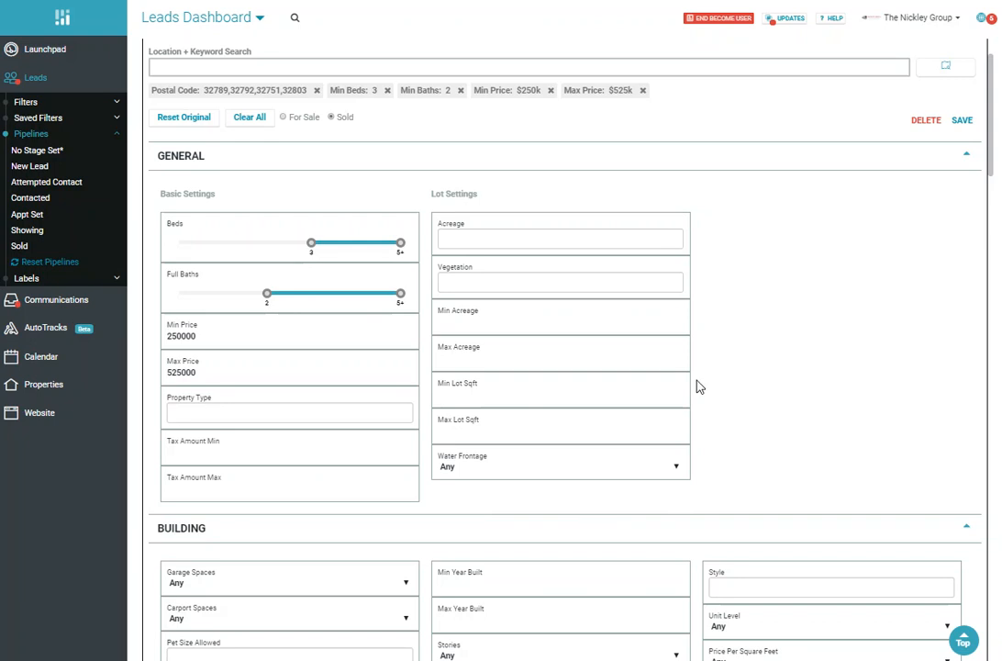
# Step: Restrict the search's property type to Single Family and Condo
pyautogui.scroll(1, 696, 381)
pyautogui.scroll(1, 696, 379)
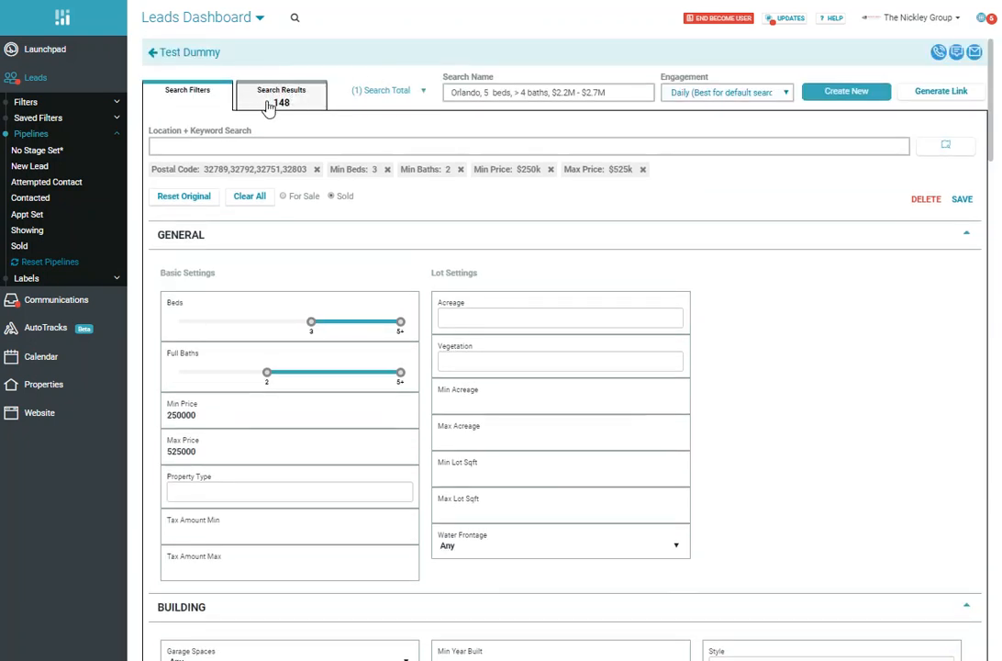
pyautogui.scroll(-1, 669, 259)
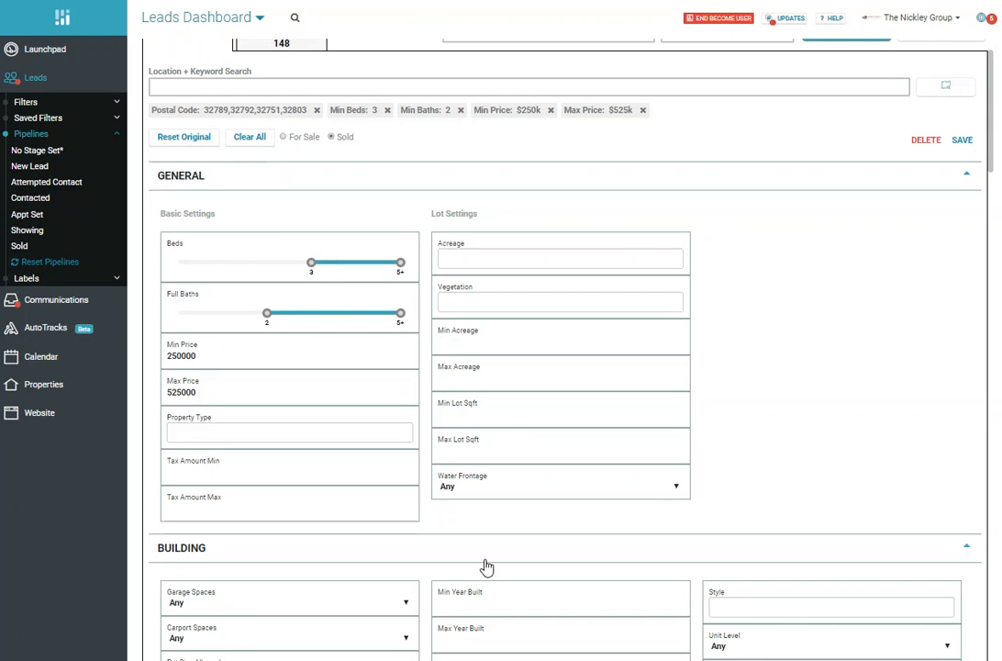
pyautogui.click(202, 432)
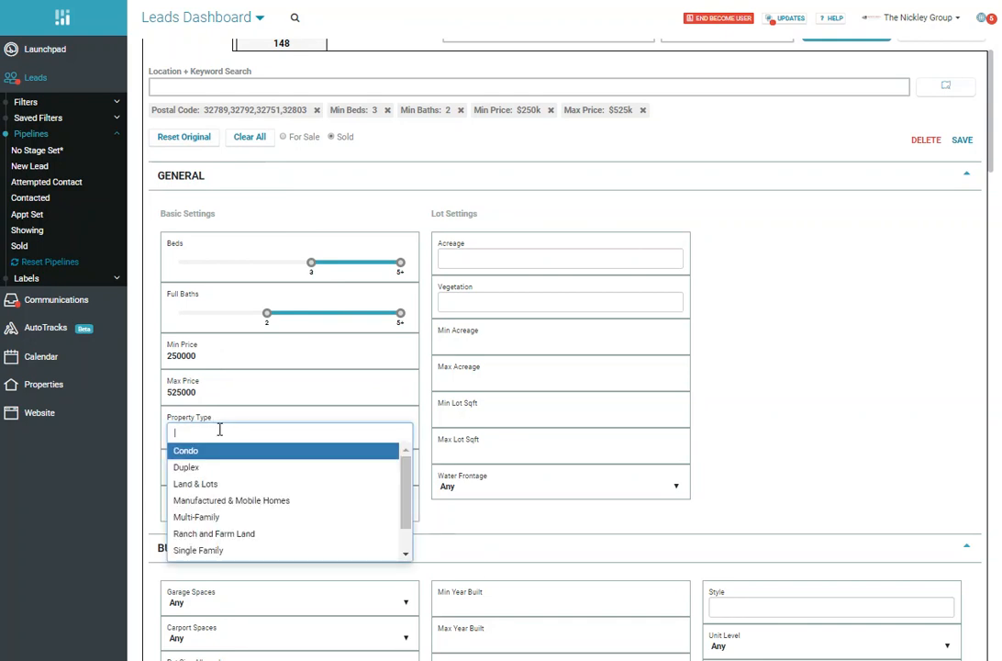
pyautogui.scroll(-1, 260, 464)
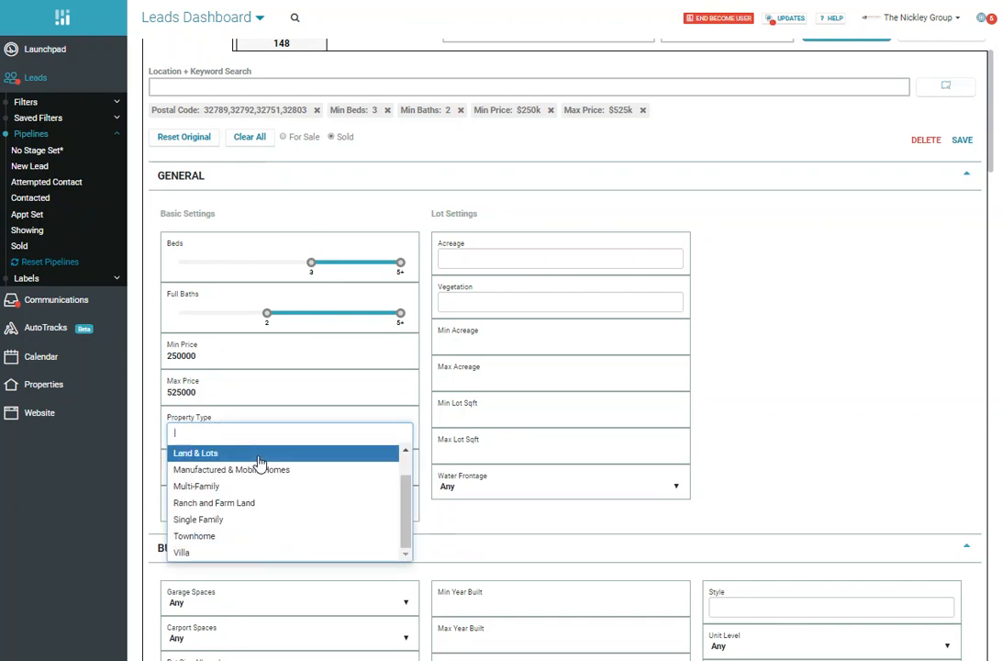
pyautogui.click(236, 519)
pyautogui.scroll(1, 776, 434)
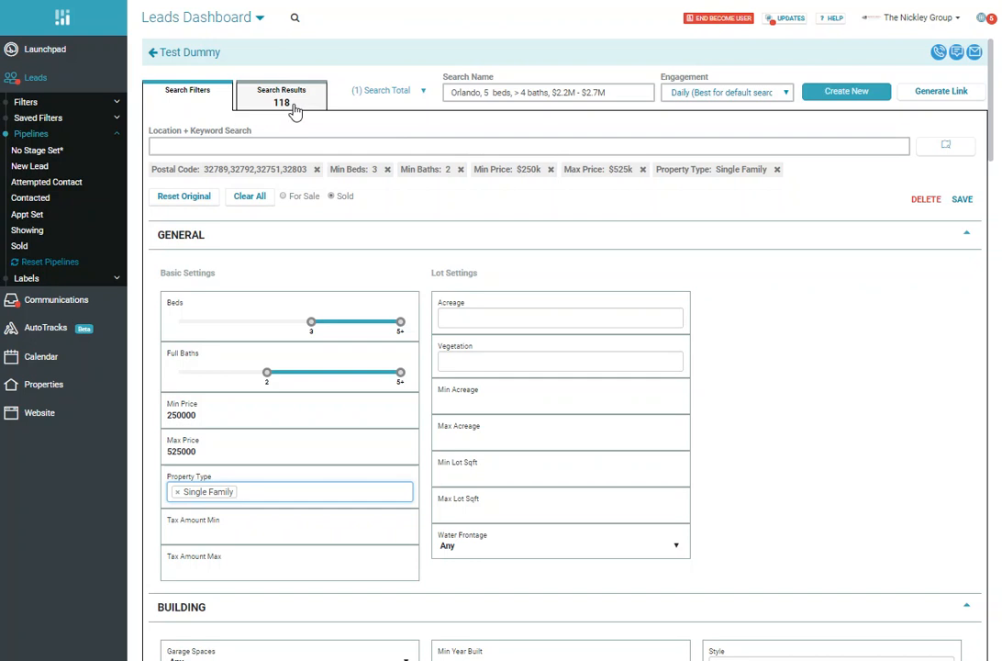
pyautogui.click(278, 492)
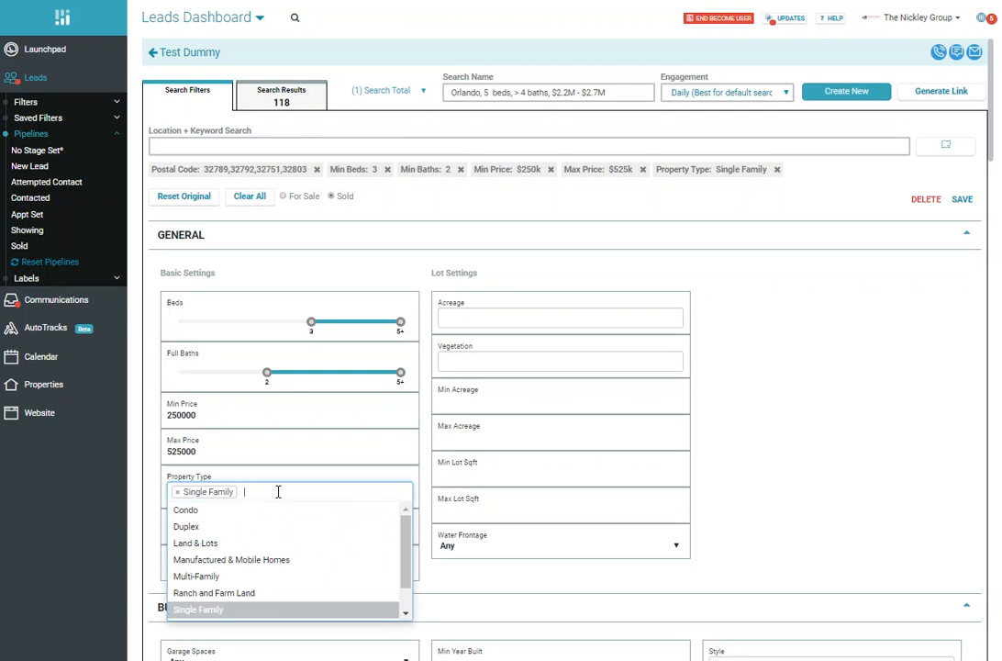
pyautogui.click(238, 517)
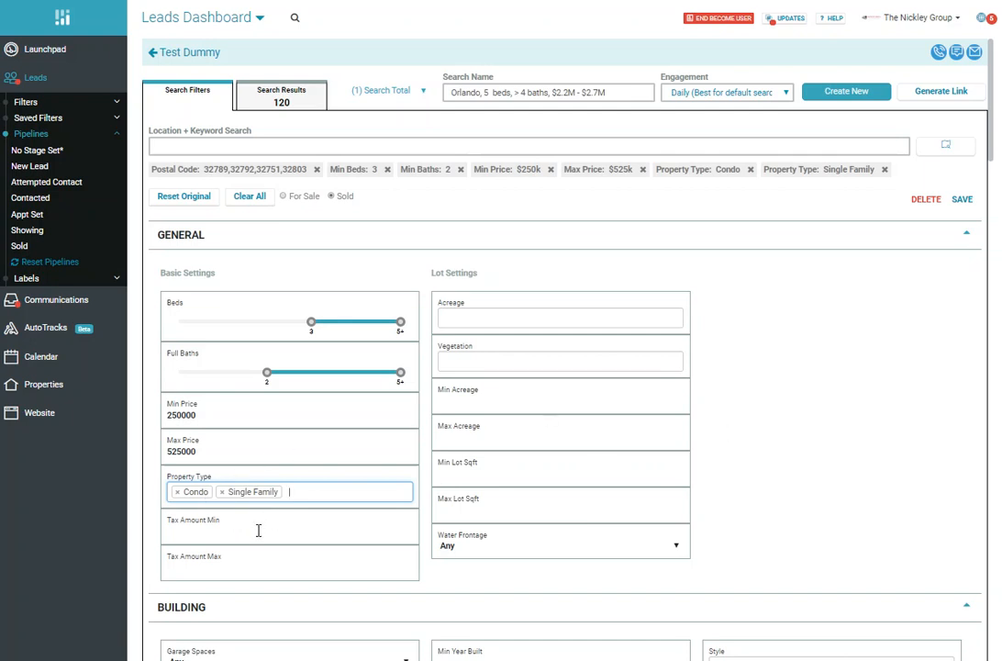
# Step: Remove Condo from the search's property types, keeping only Single Family
pyautogui.click(177, 492)
pyautogui.click(757, 398)
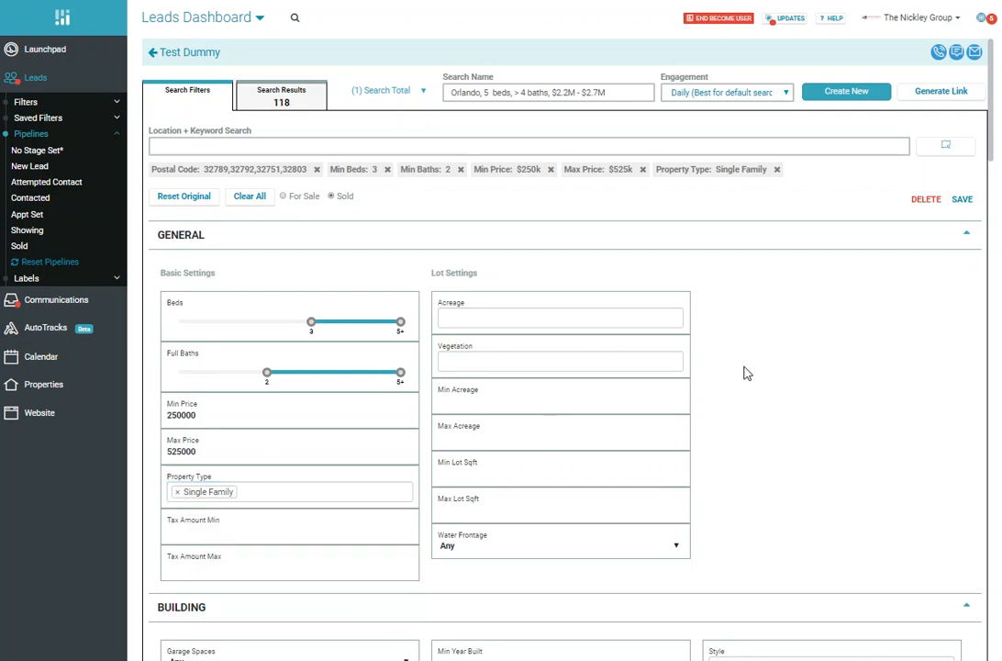
pyautogui.scroll(-1, 748, 381)
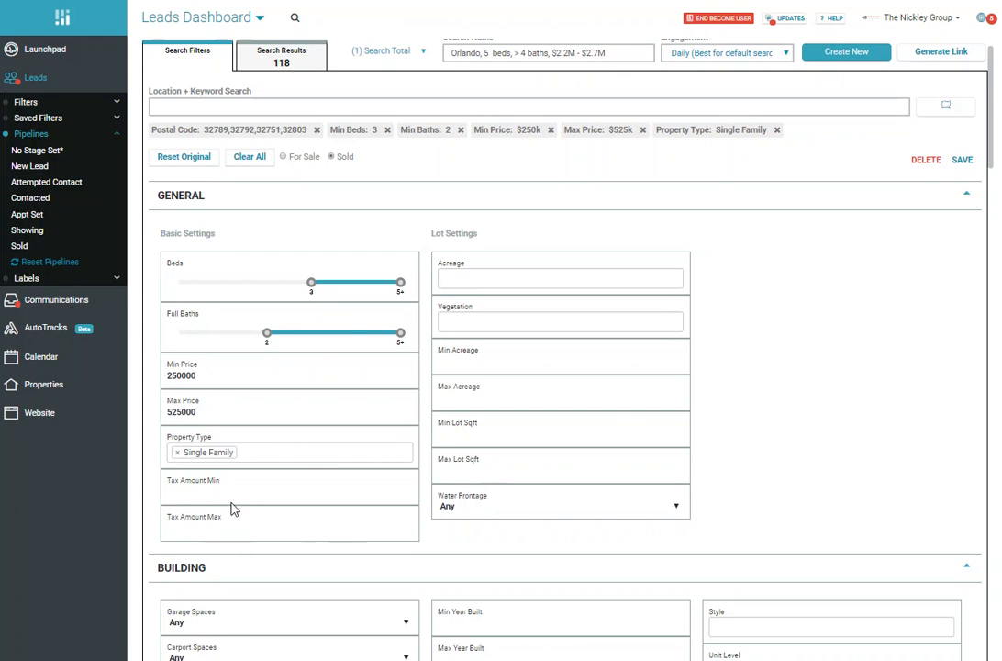
pyautogui.click(467, 274)
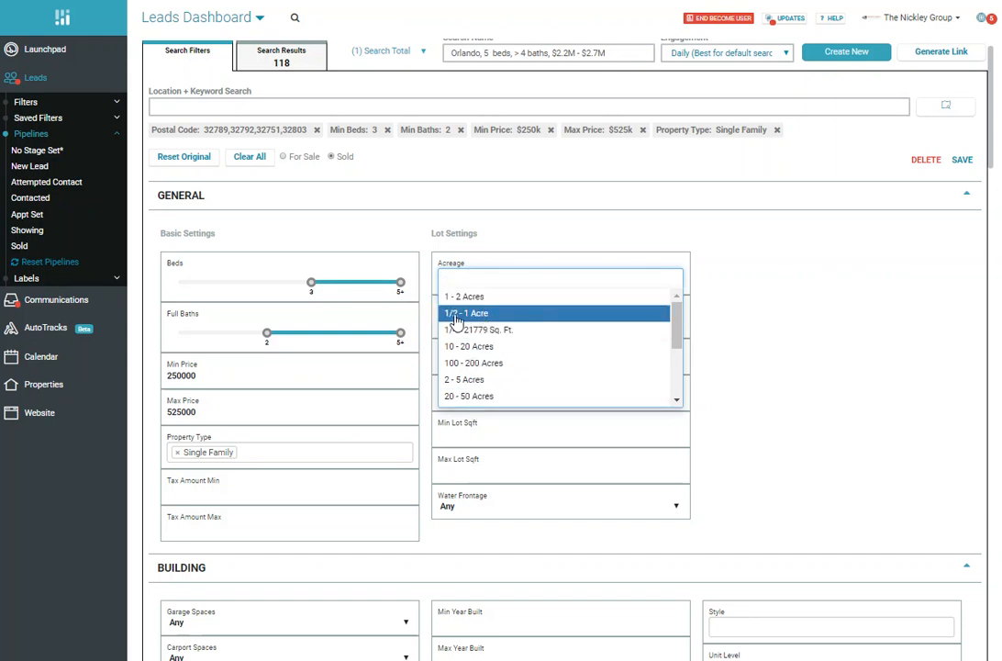
pyautogui.scroll(-3, 496, 326)
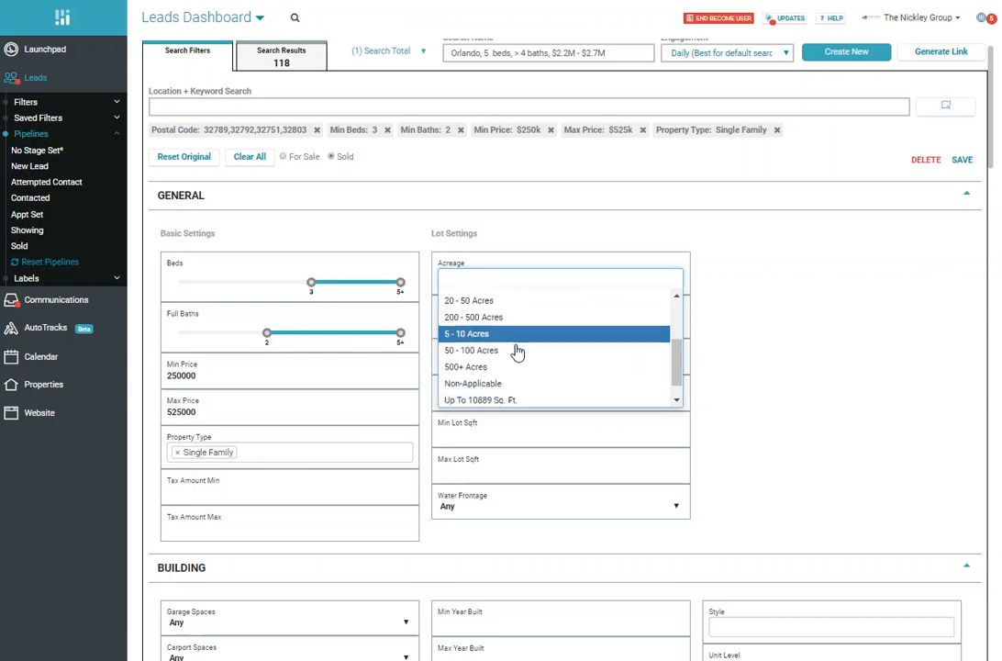
pyautogui.scroll(3, 514, 349)
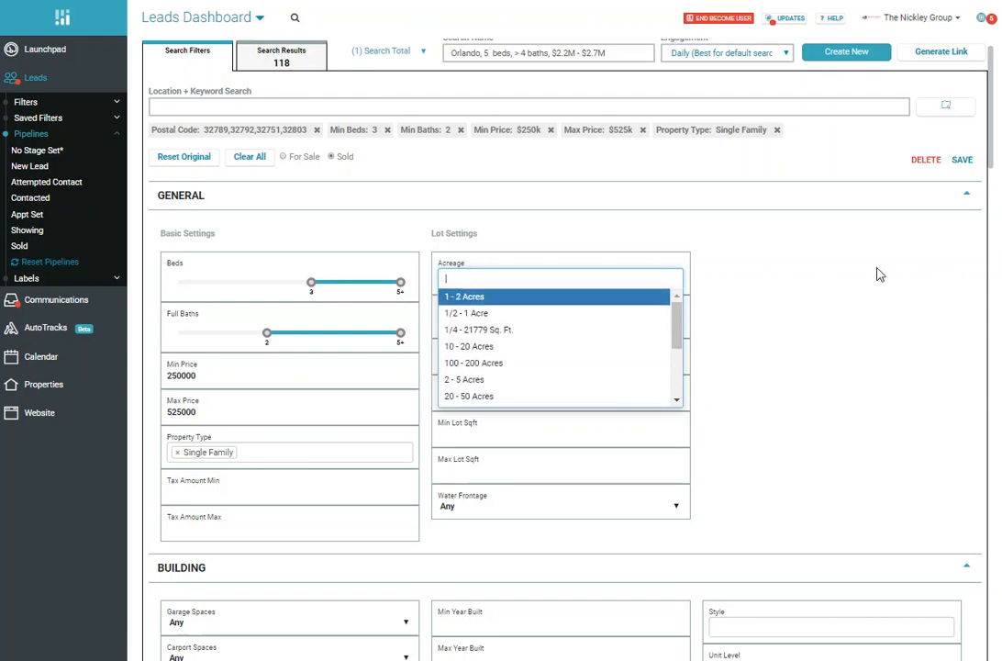
pyautogui.click(779, 304)
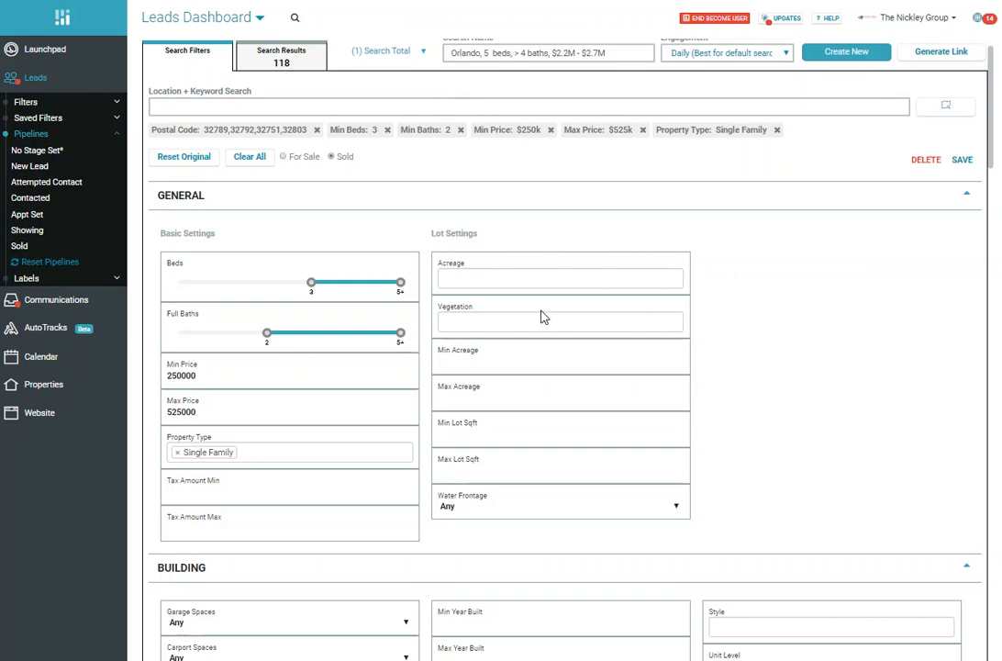
# Step: Set the search's minimum acreage to .25 in the lot settings
pyautogui.click(462, 362)
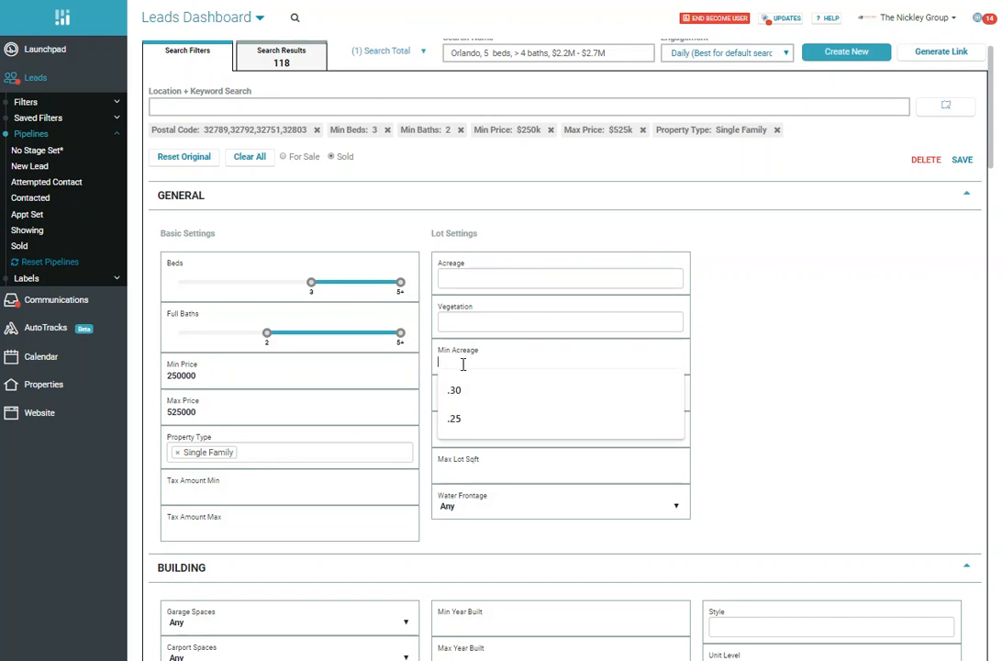
pyautogui.click(459, 420)
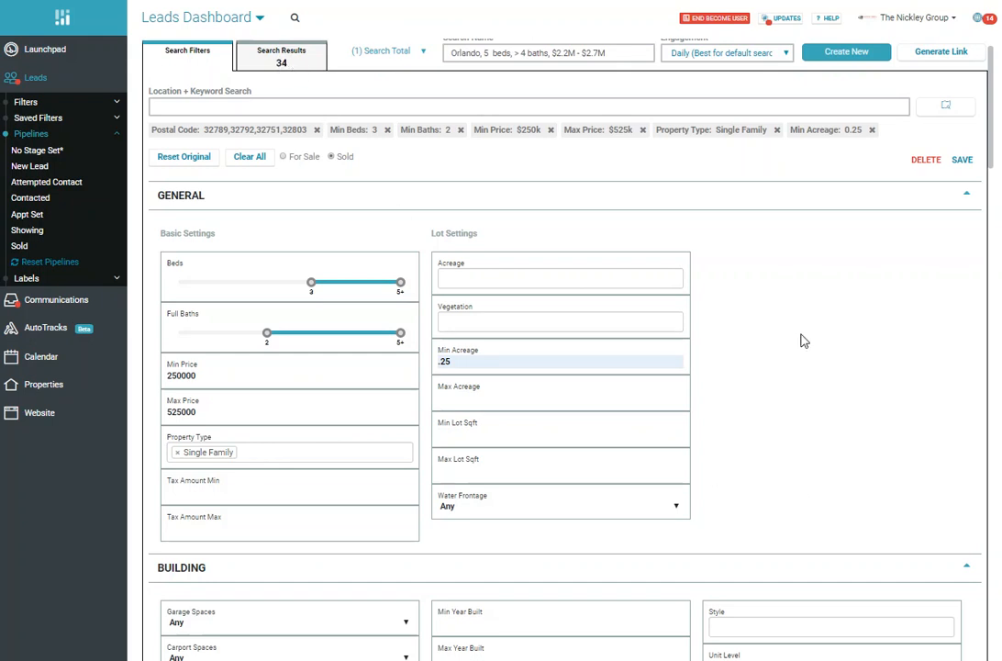
pyautogui.scroll(-1, 804, 340)
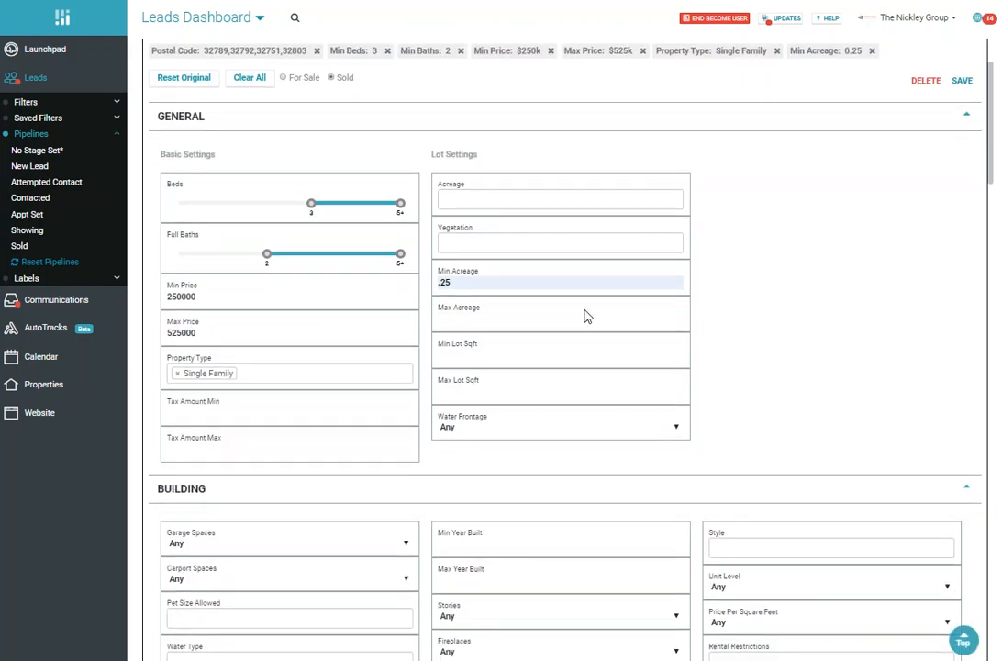
pyautogui.scroll(-1, 517, 389)
pyautogui.click(519, 332)
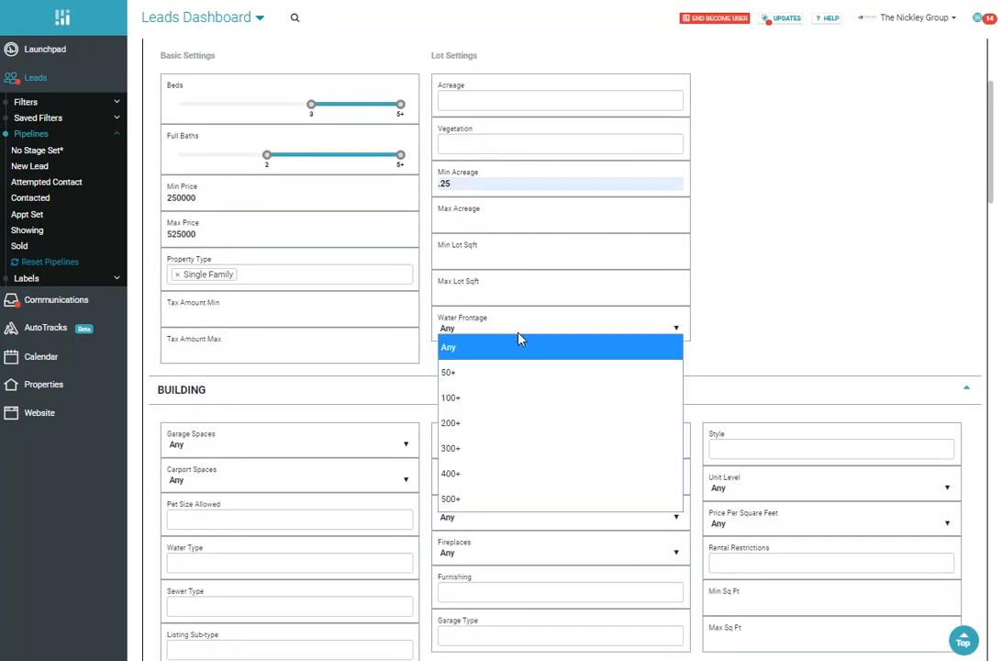
pyautogui.click(801, 255)
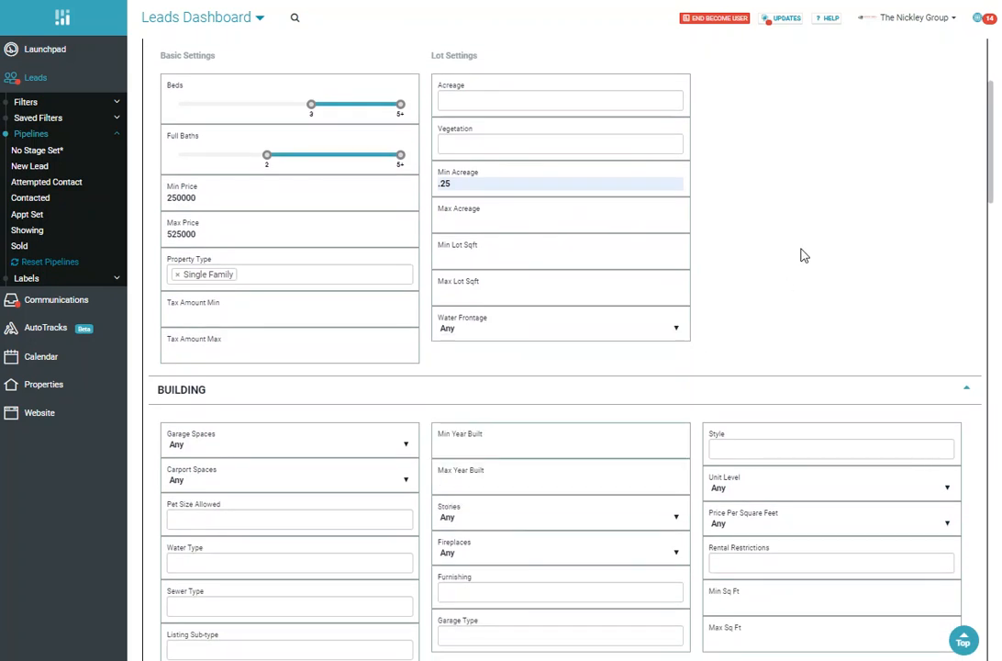
# Step: Set the search's garage spaces requirement to 1+ space in the building criteria
pyautogui.scroll(-2, 797, 253)
pyautogui.scroll(-1, 401, 293)
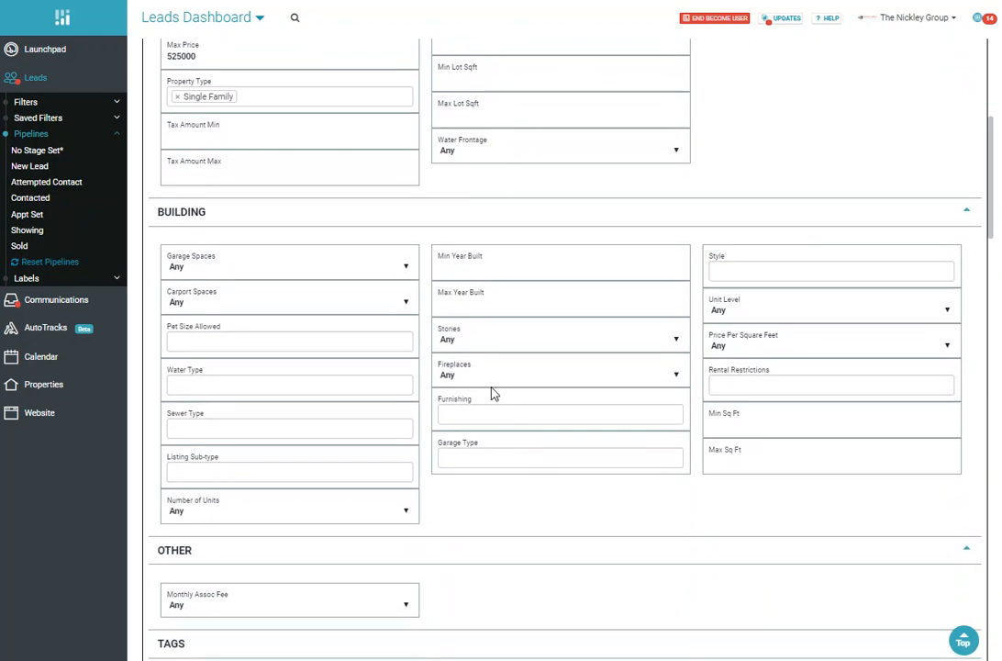
pyautogui.click(407, 266)
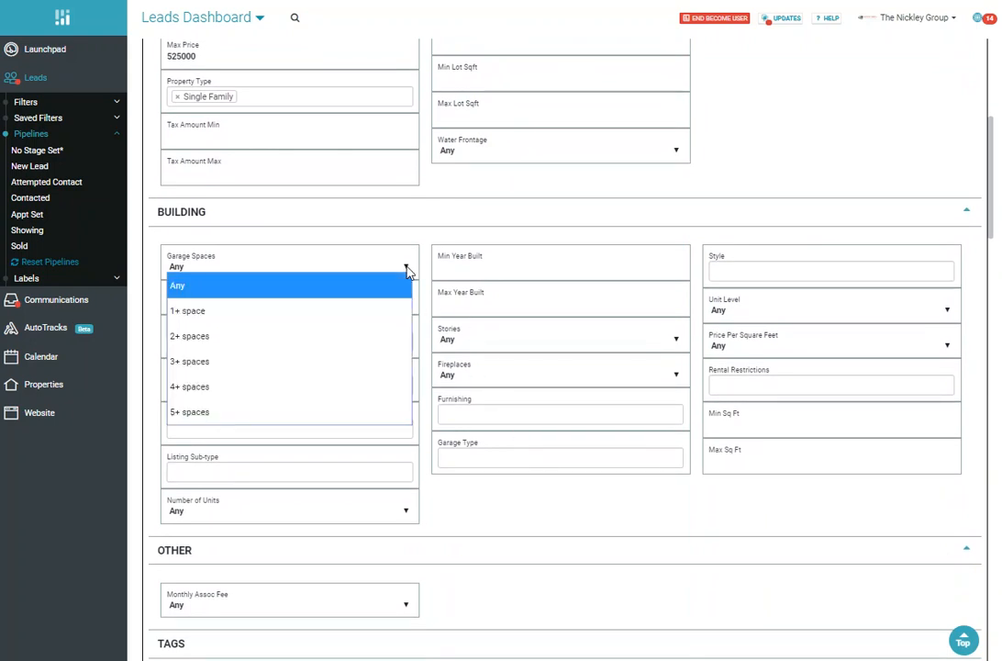
pyautogui.click(240, 315)
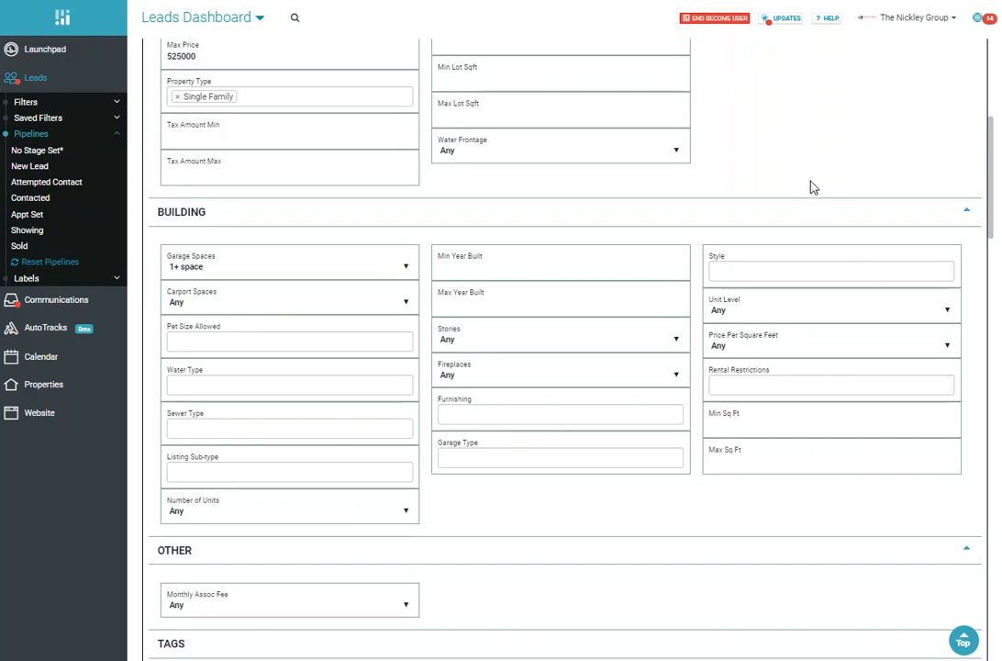
pyautogui.scroll(5, 794, 200)
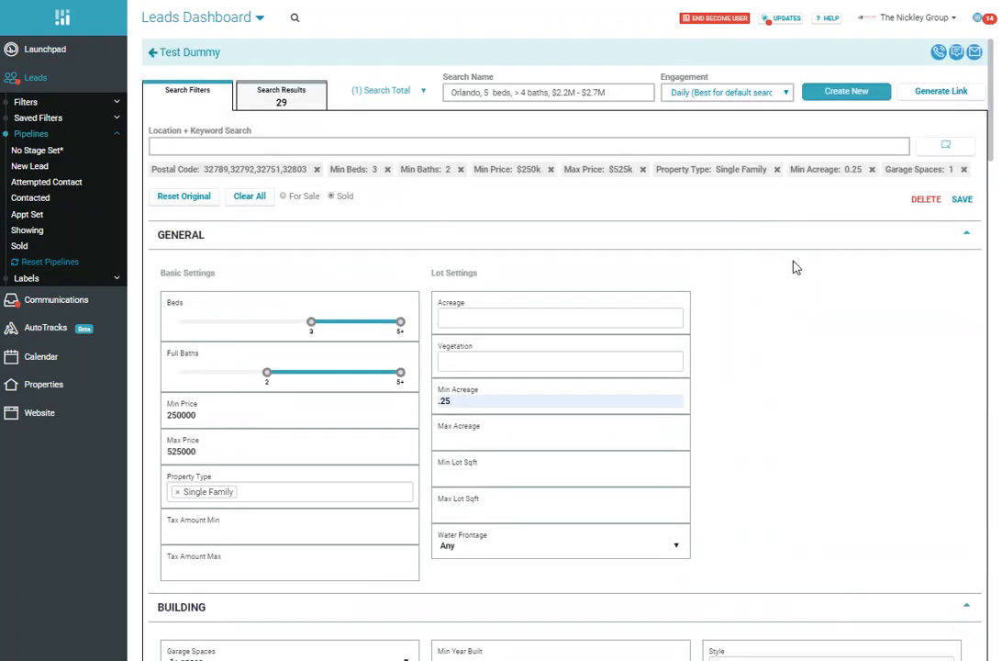
# Step: Examine the minimum year built, stories and water type options in the building criteria
pyautogui.scroll(-5, 797, 267)
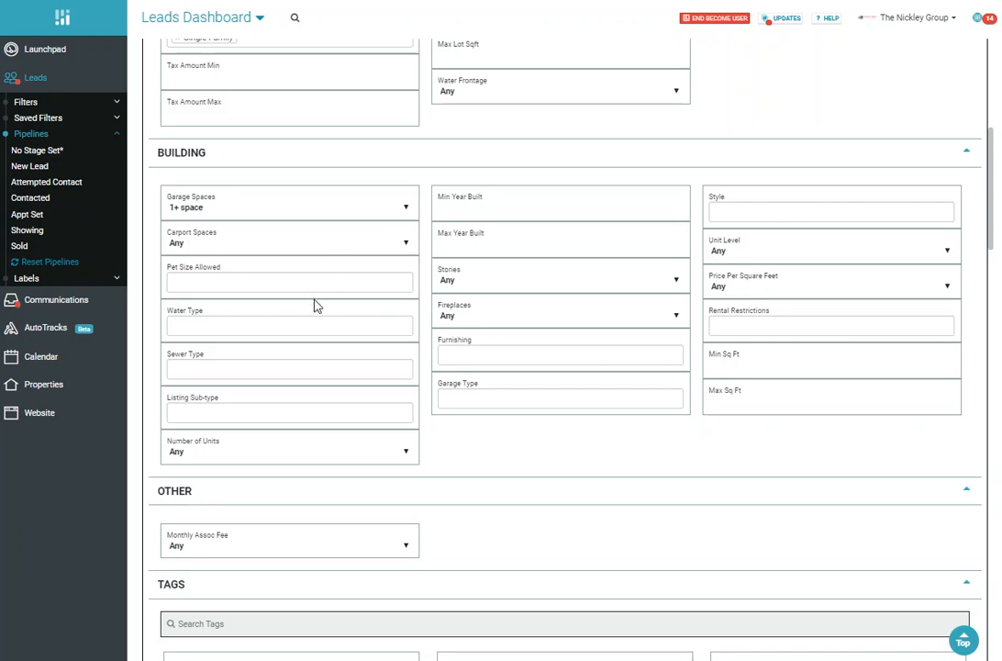
pyautogui.click(477, 209)
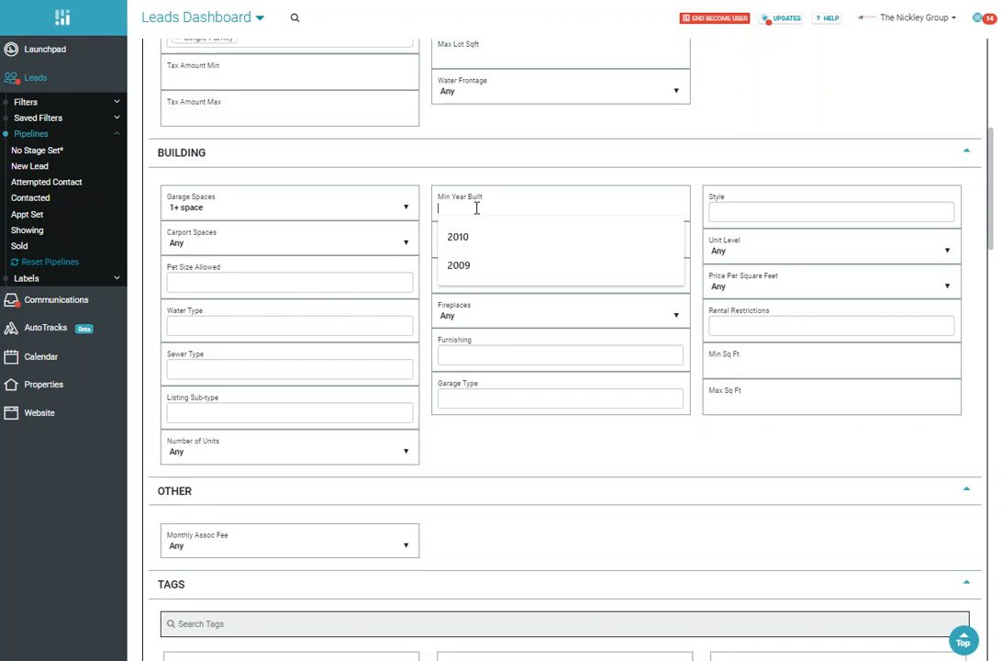
pyautogui.click(566, 129)
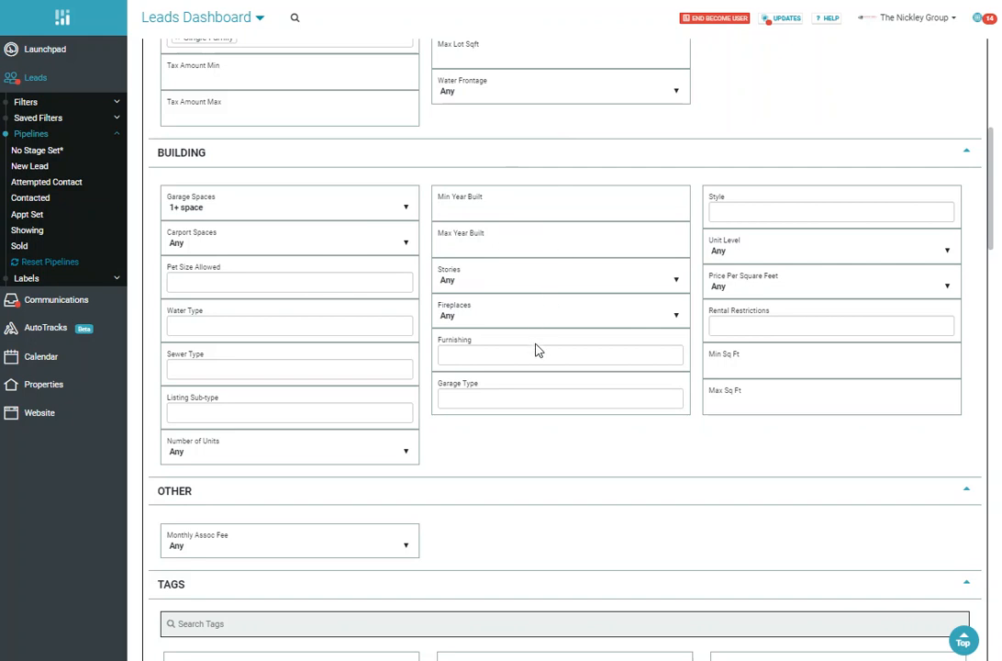
pyautogui.click(531, 285)
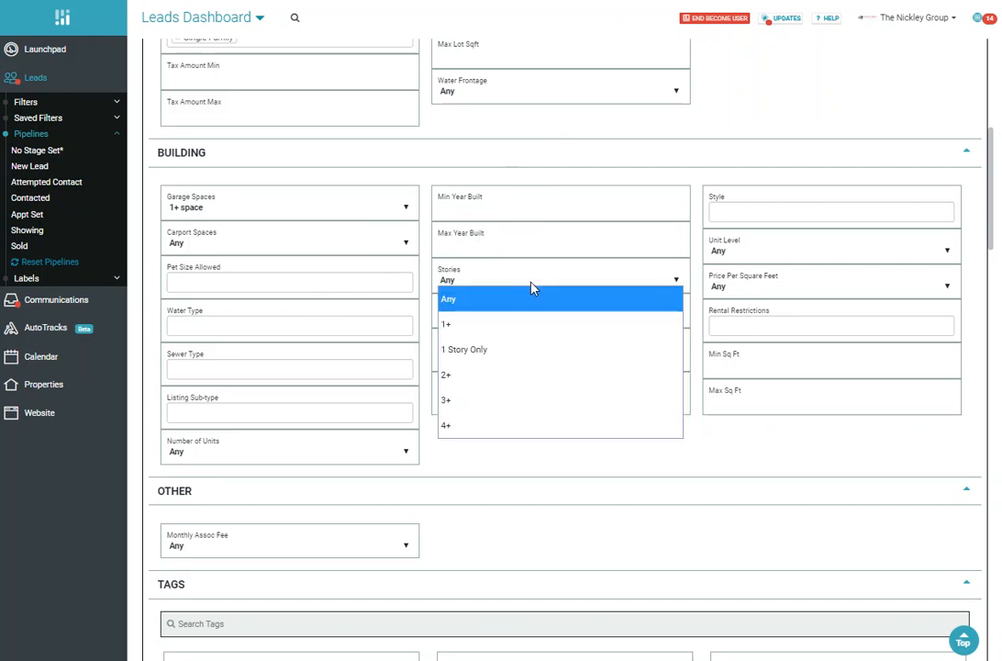
pyautogui.click(633, 126)
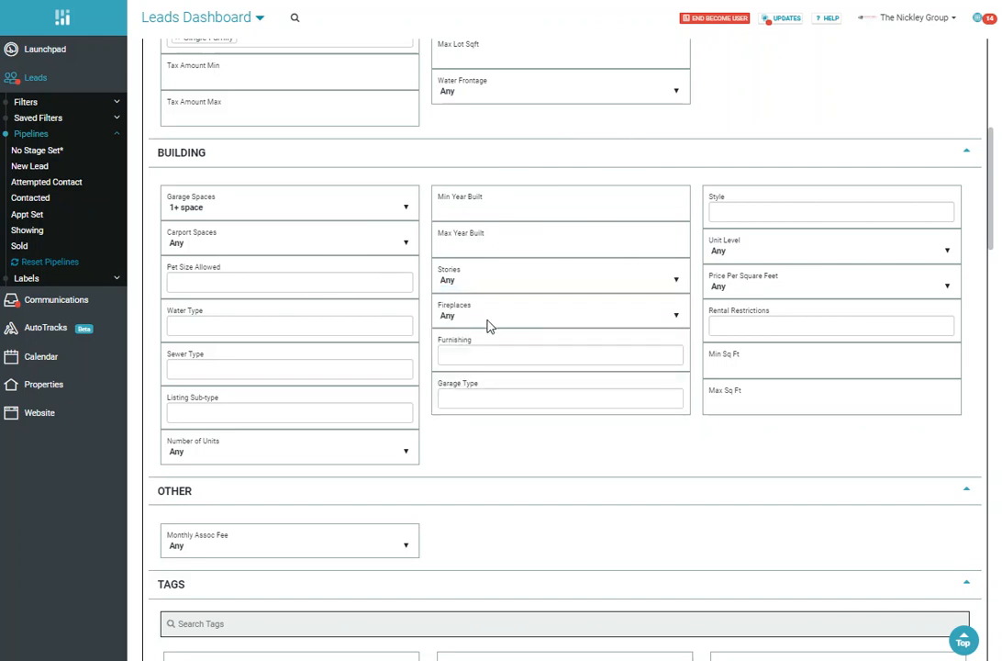
pyautogui.click(221, 328)
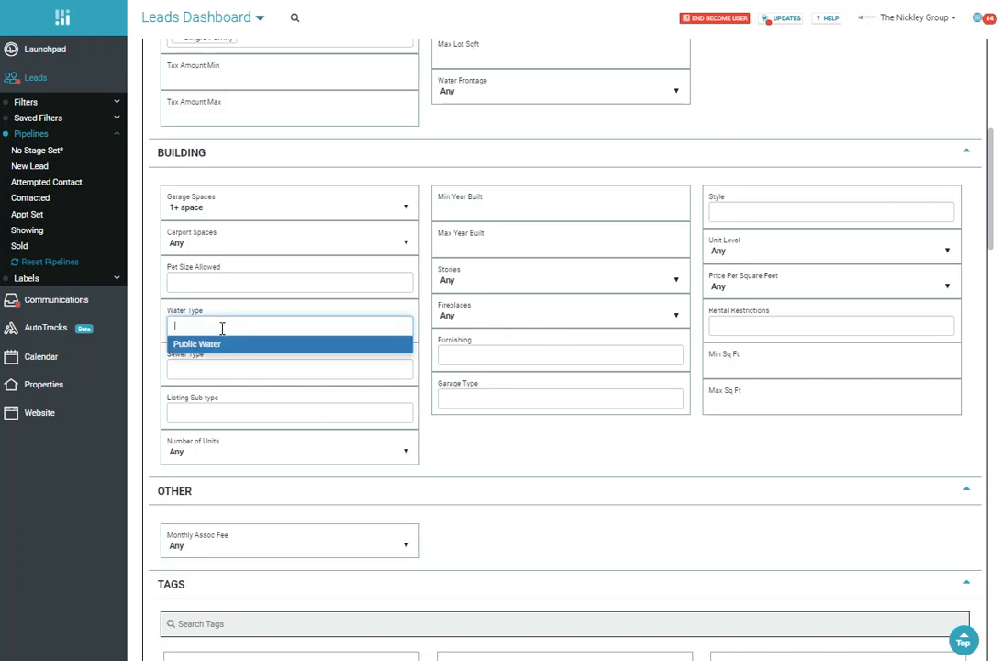
pyautogui.click(671, 435)
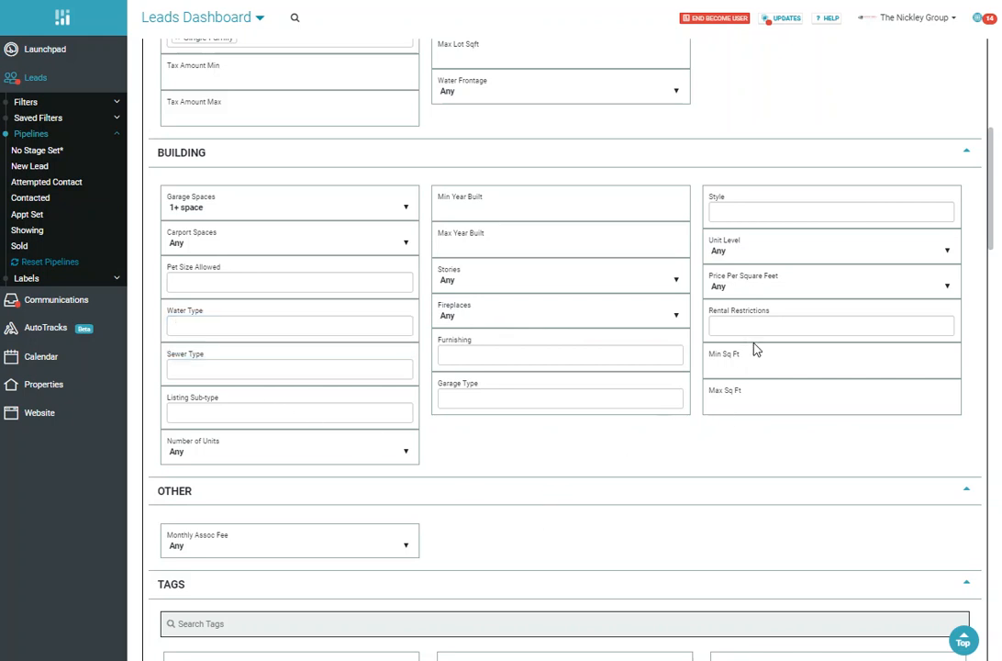
# Step: Add the Pool tag as a required feature of the search
pyautogui.scroll(-1, 588, 410)
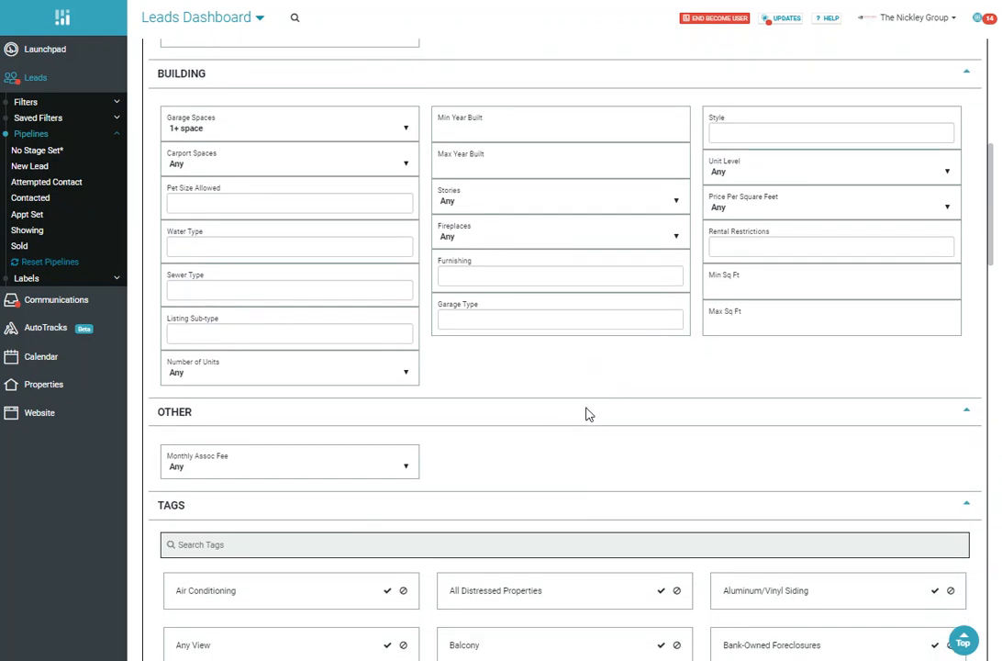
pyautogui.scroll(-1, 586, 411)
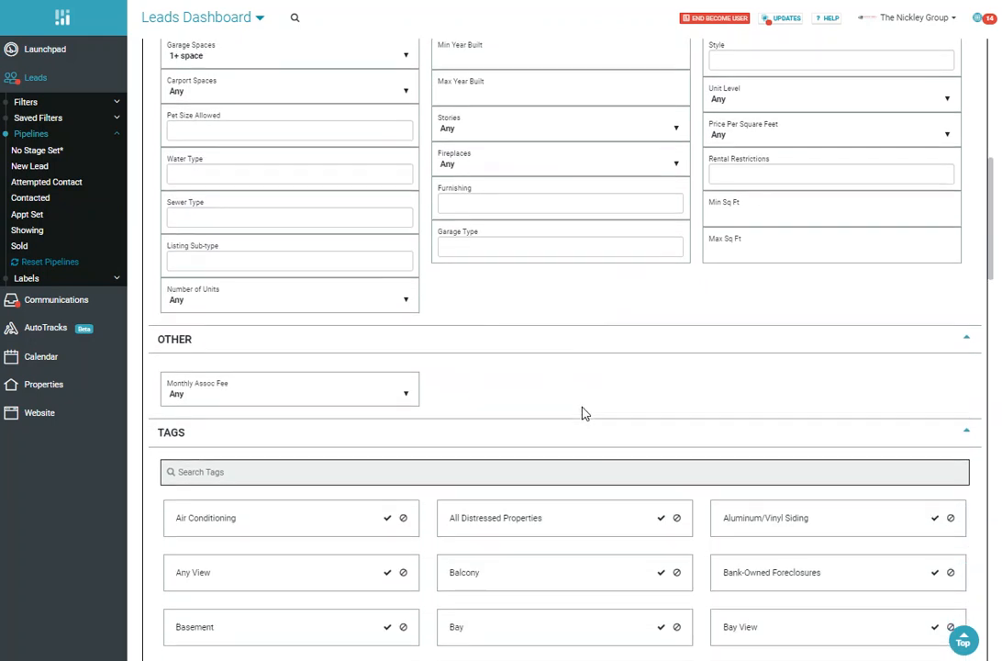
pyautogui.scroll(-1, 582, 390)
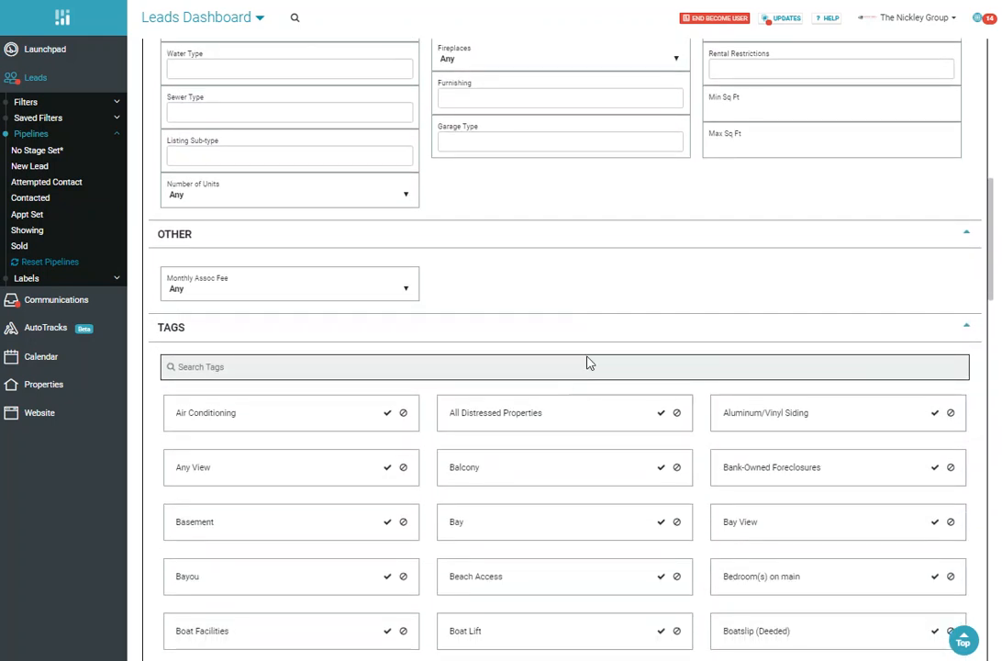
pyautogui.scroll(-3, 608, 332)
pyautogui.scroll(-1, 617, 353)
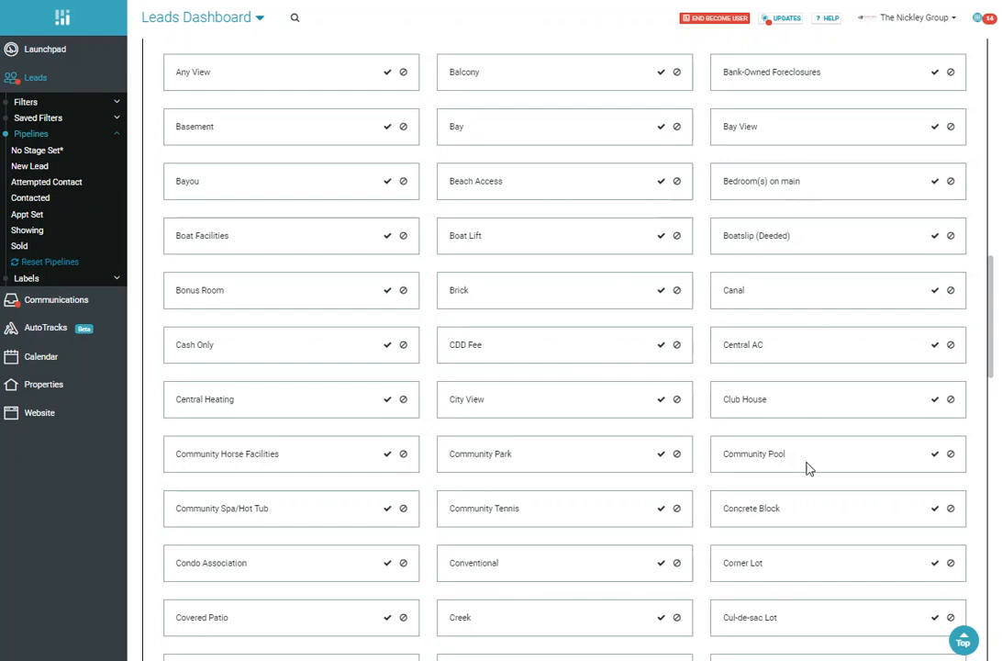
pyautogui.scroll(-1, 822, 461)
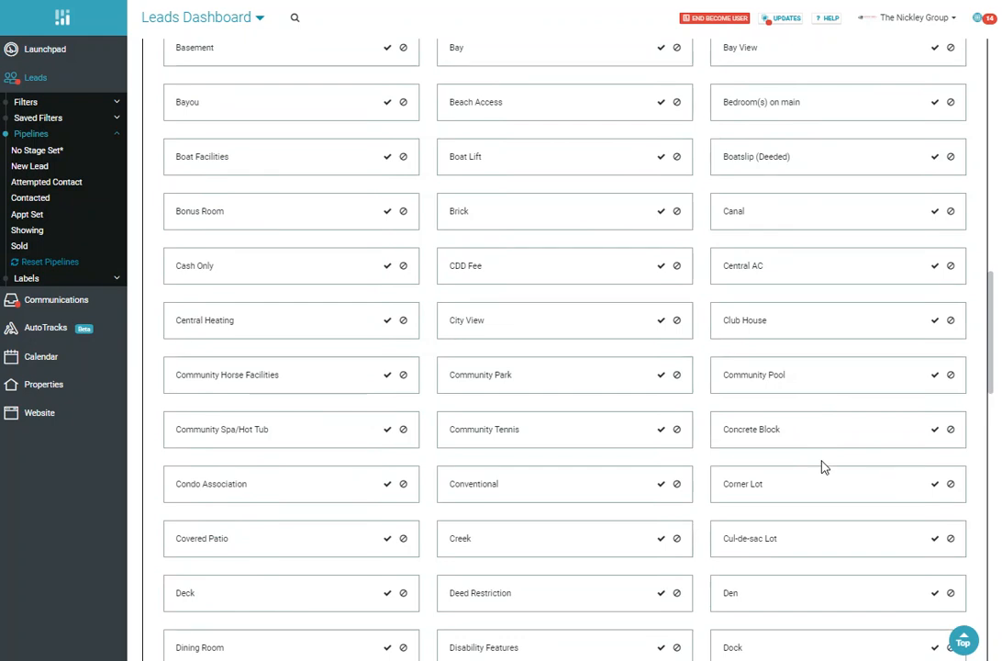
pyautogui.scroll(-2, 783, 354)
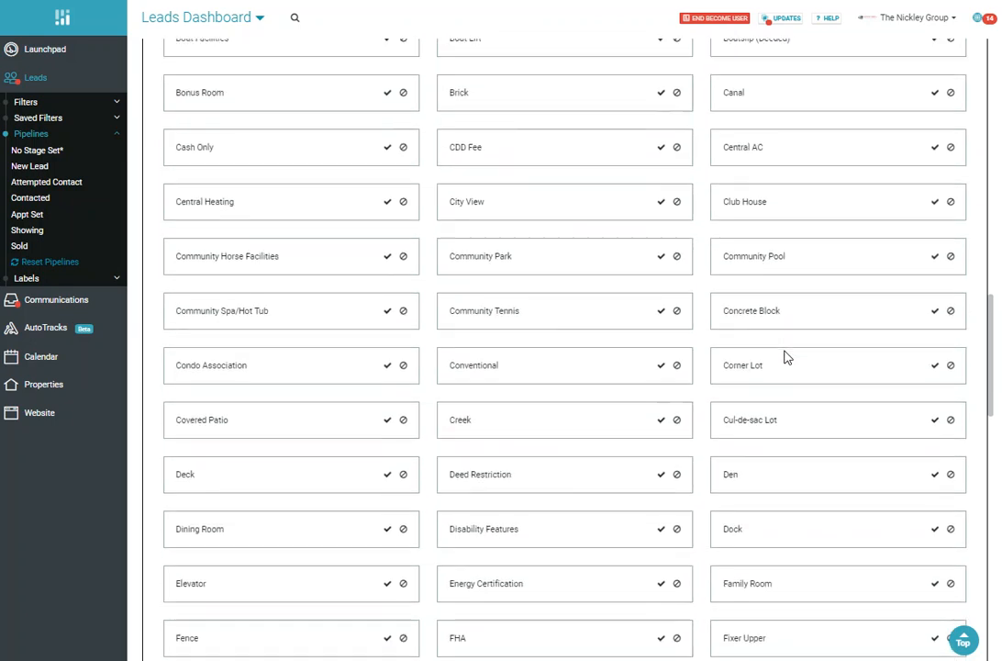
pyautogui.scroll(-2, 621, 324)
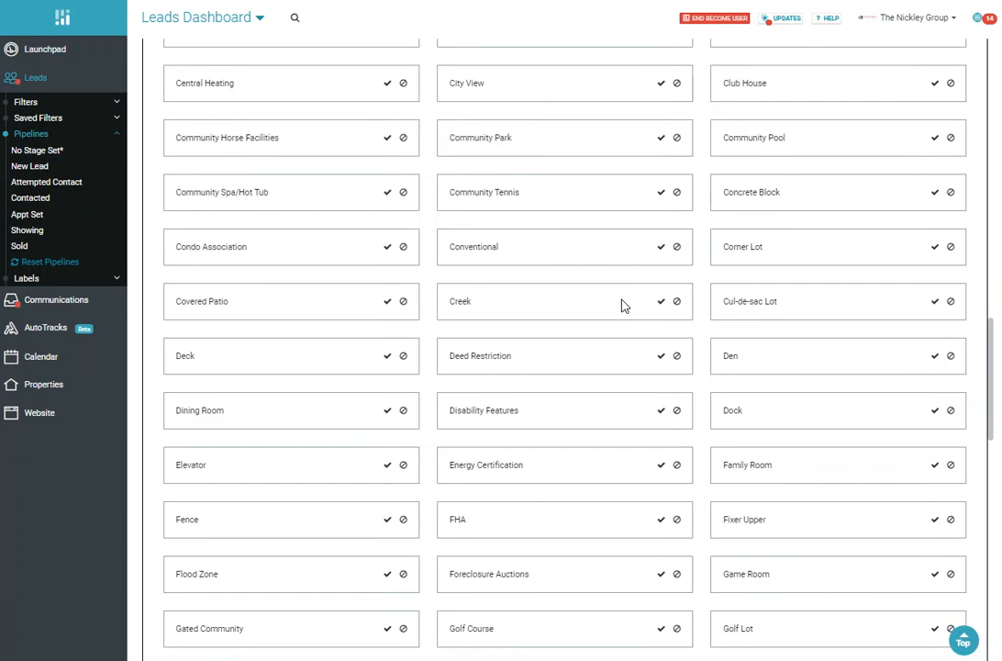
pyautogui.scroll(-4, 625, 303)
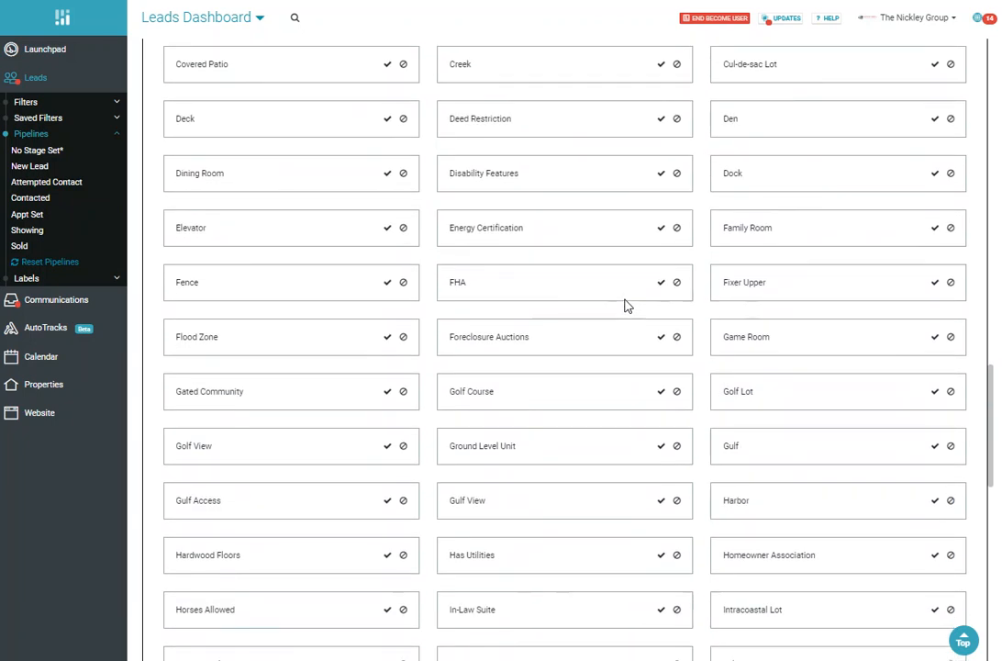
pyautogui.scroll(-8, 624, 307)
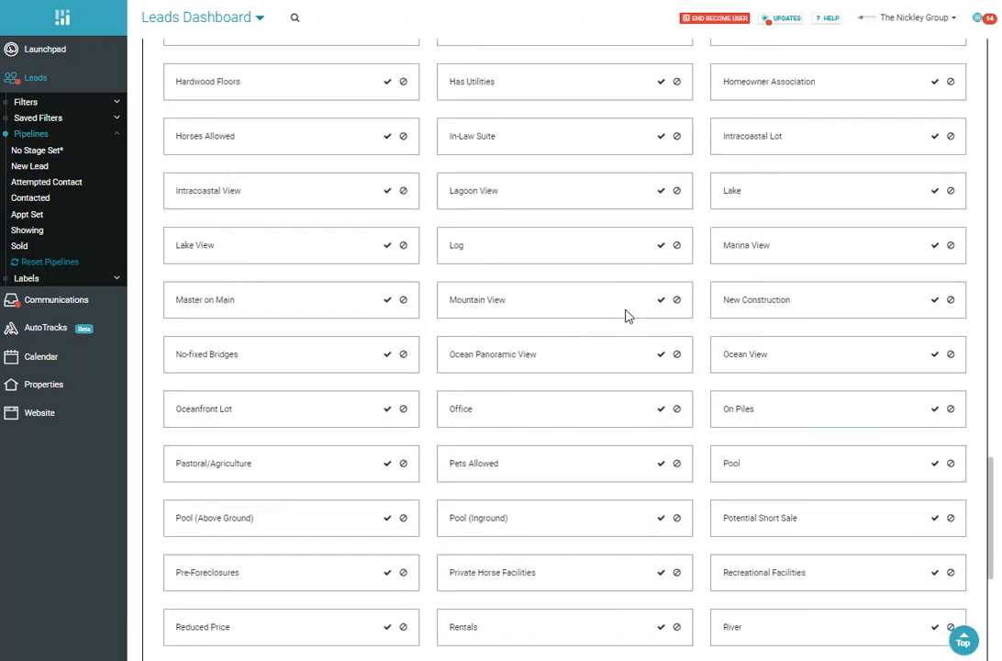
pyautogui.scroll(-3, 627, 315)
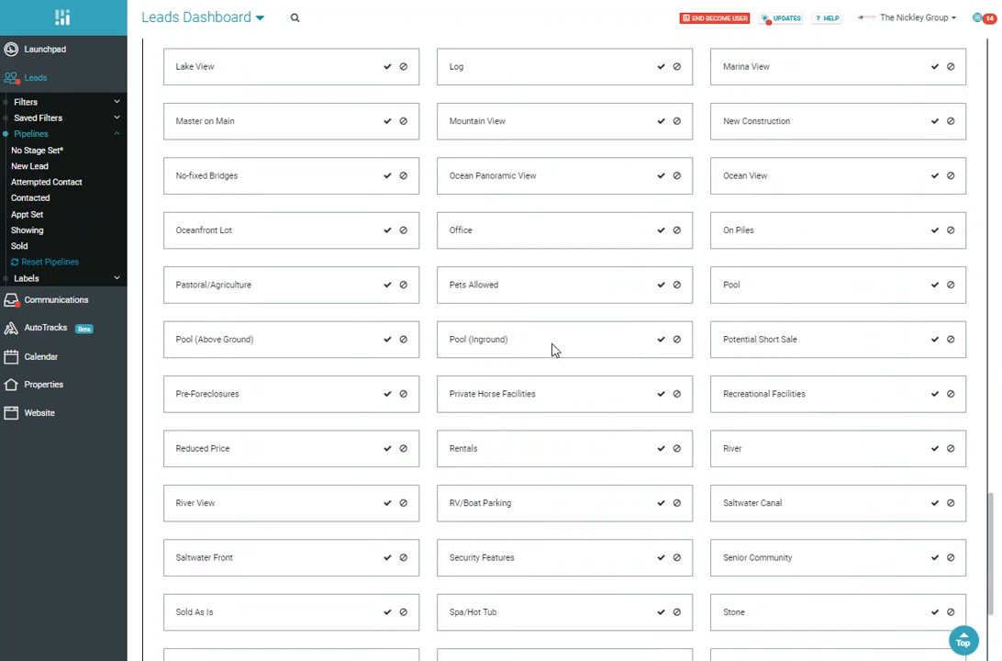
pyautogui.click(936, 286)
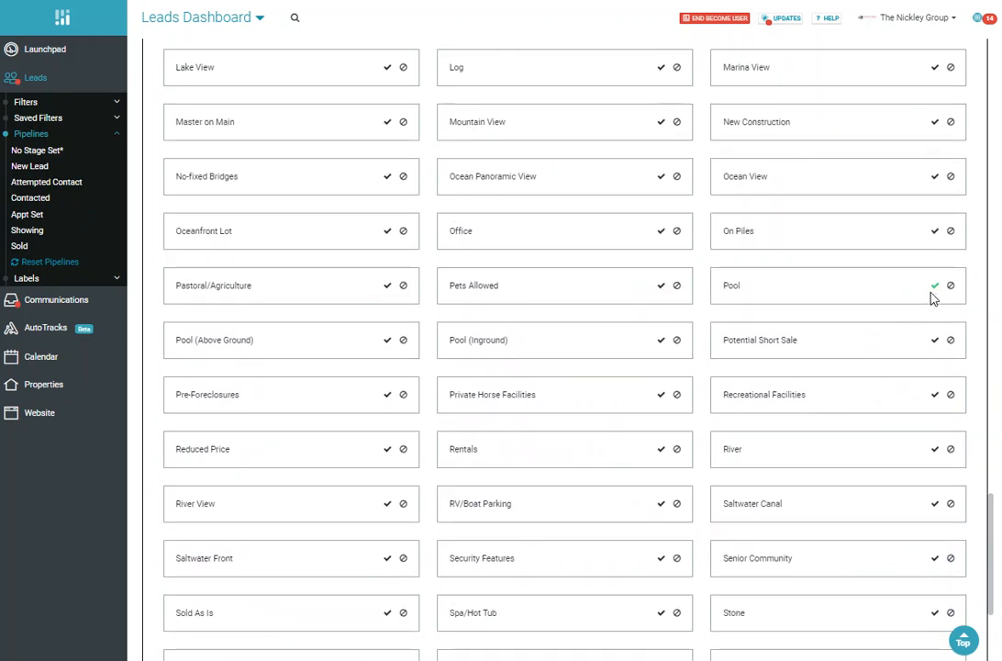
pyautogui.scroll(15, 698, 390)
pyautogui.scroll(10, 703, 365)
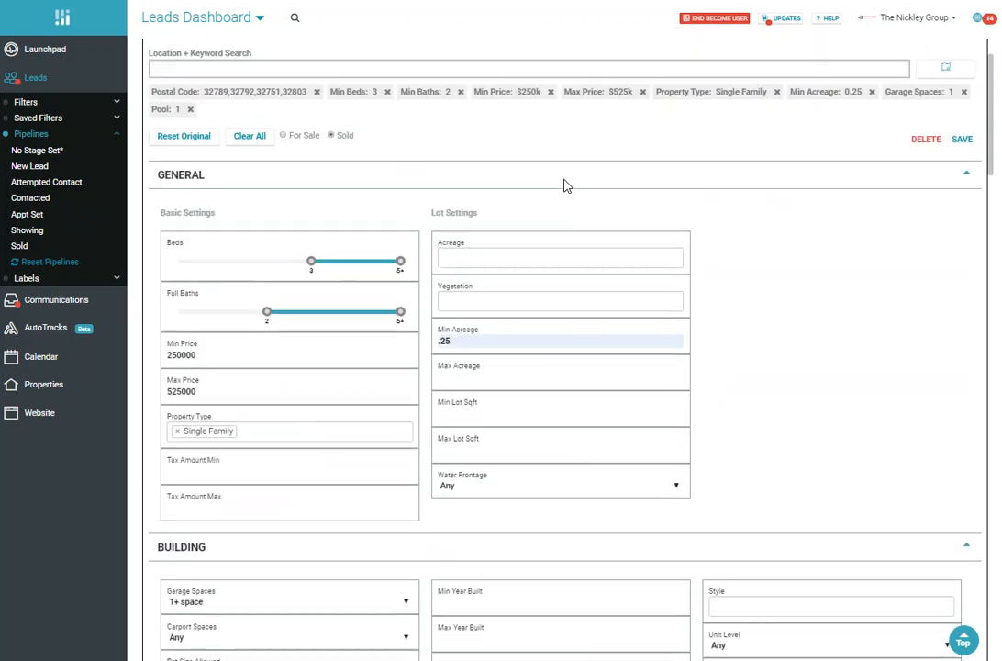
pyautogui.scroll(2, 567, 185)
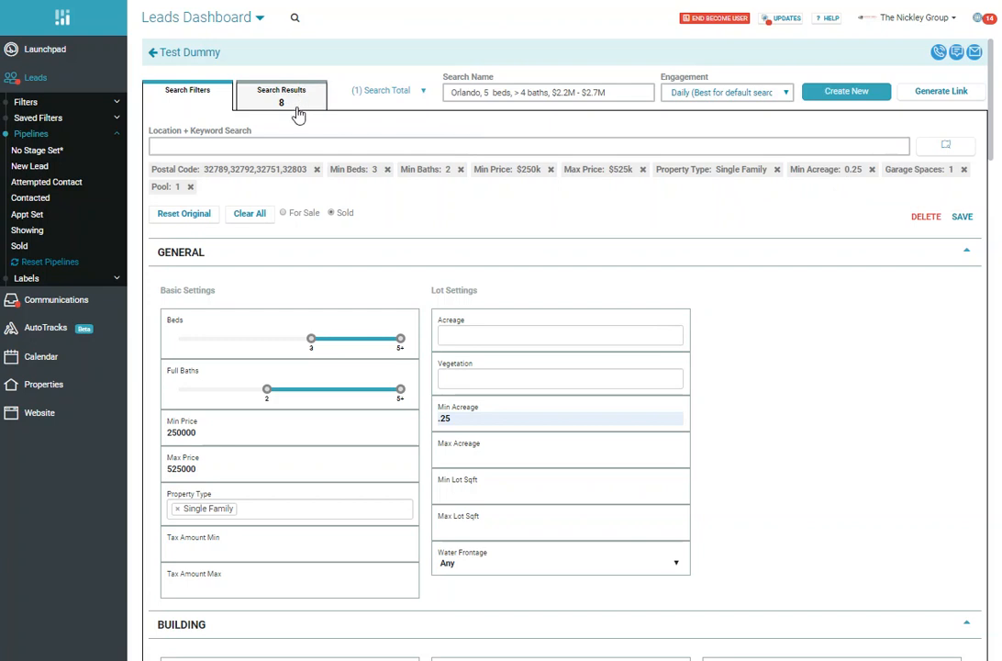
# Step: Review the search's general, building and other criteria and the full list of available property tags
pyautogui.scroll(-10, 752, 327)
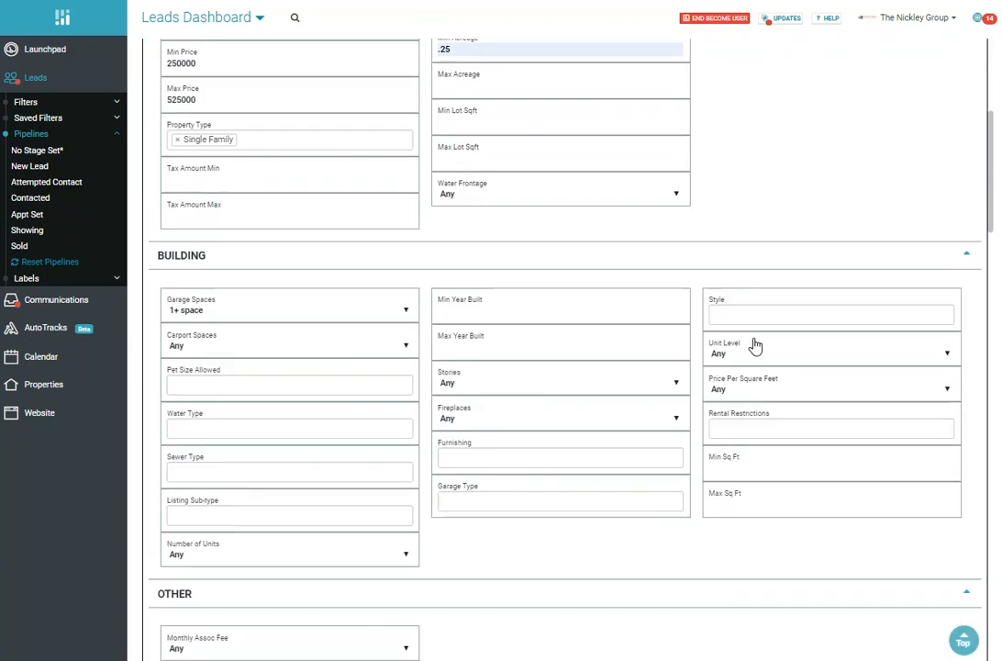
pyautogui.scroll(12, 733, 400)
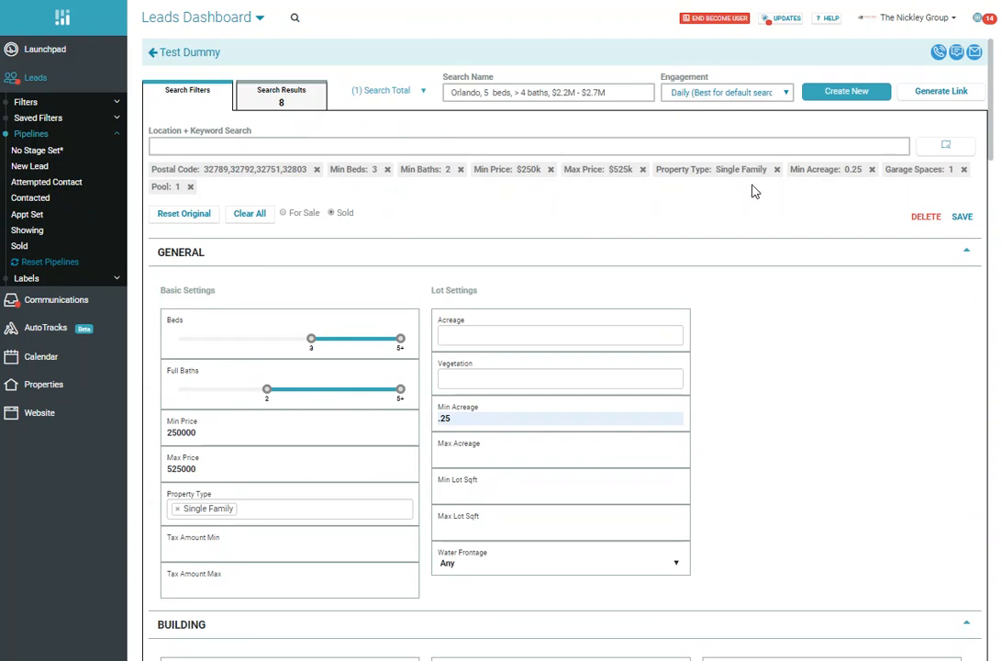
pyautogui.scroll(-2, 804, 285)
pyautogui.scroll(-4, 804, 286)
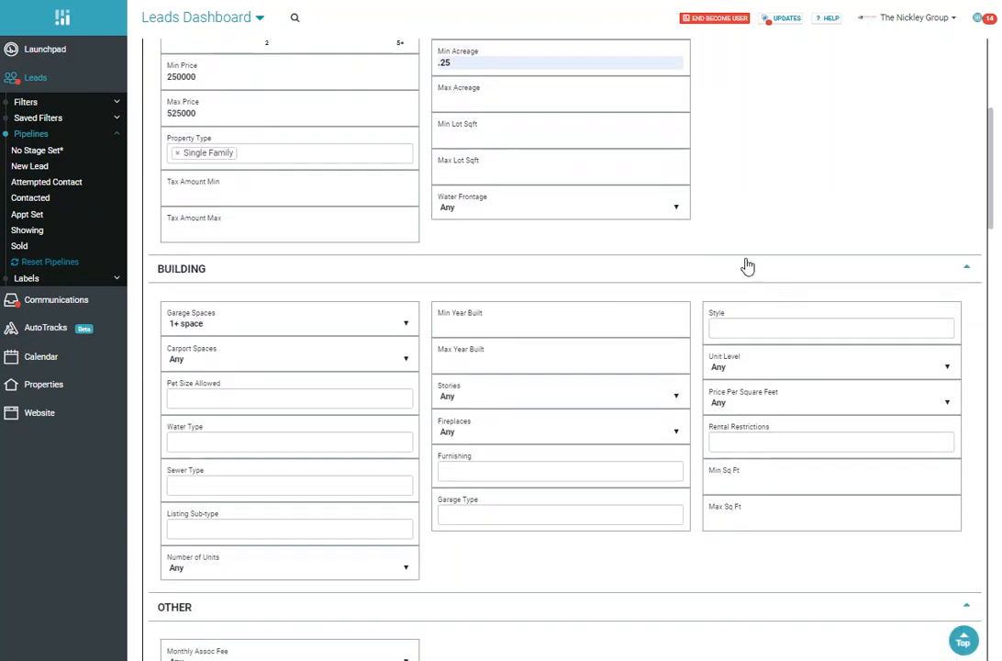
pyautogui.scroll(-7, 748, 267)
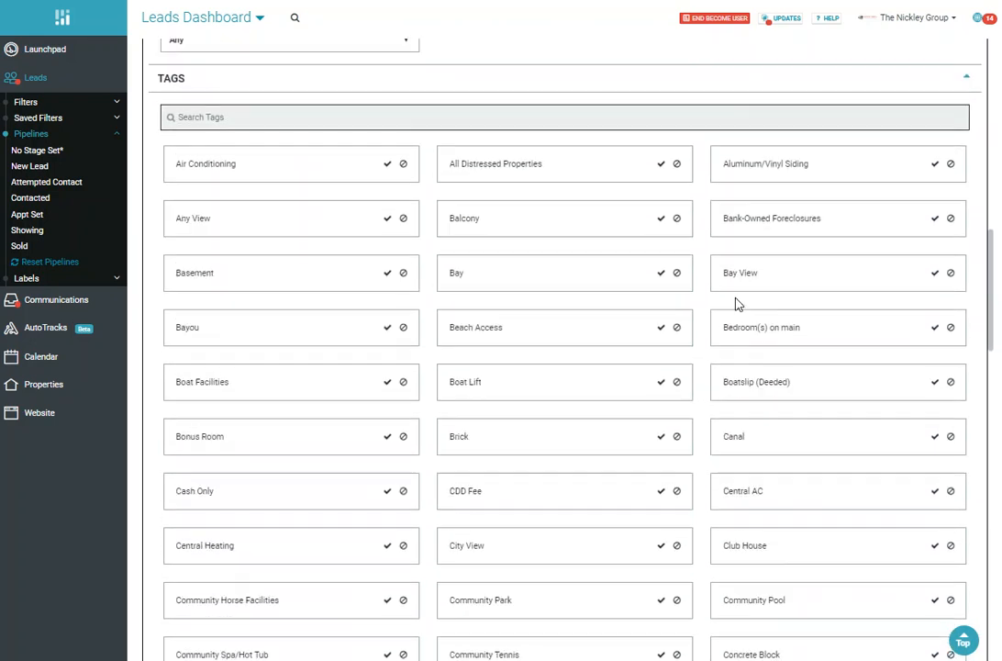
pyautogui.scroll(-2, 737, 304)
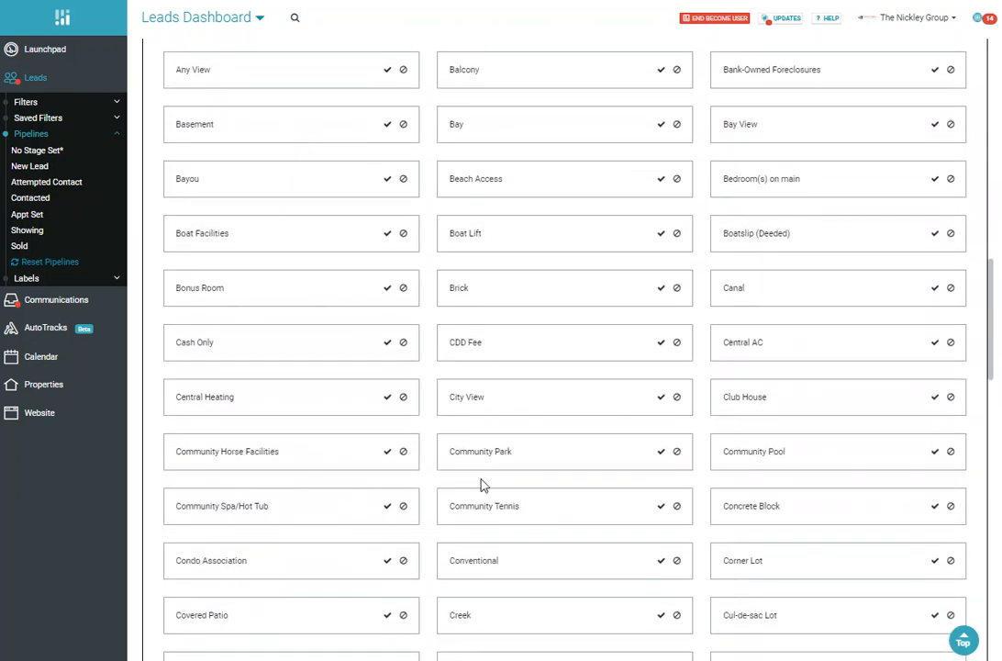
pyautogui.scroll(-7, 566, 403)
pyautogui.scroll(-1, 592, 418)
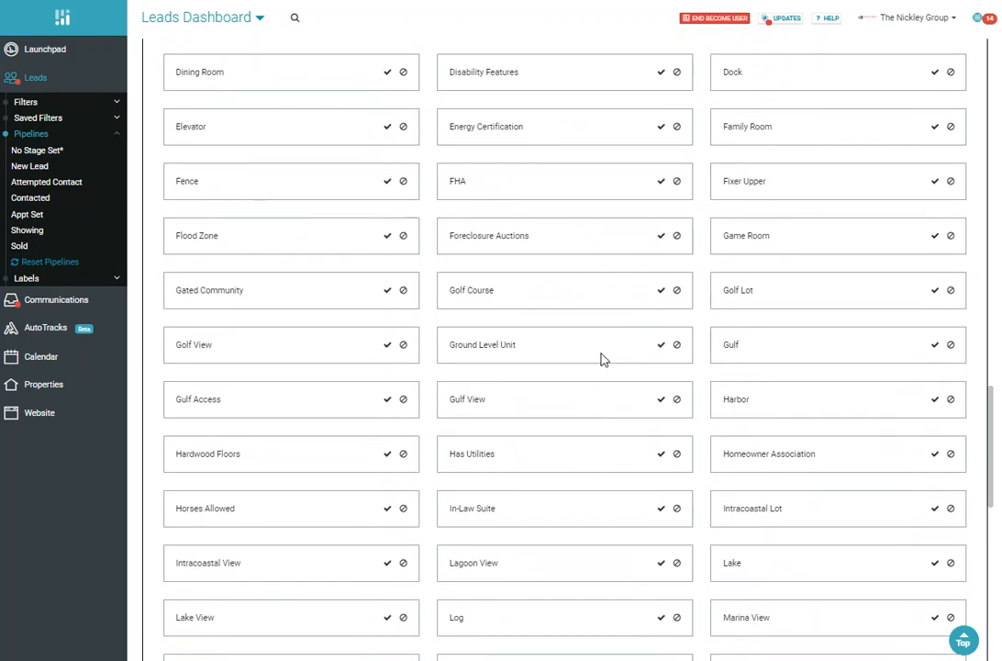
pyautogui.scroll(-8, 603, 359)
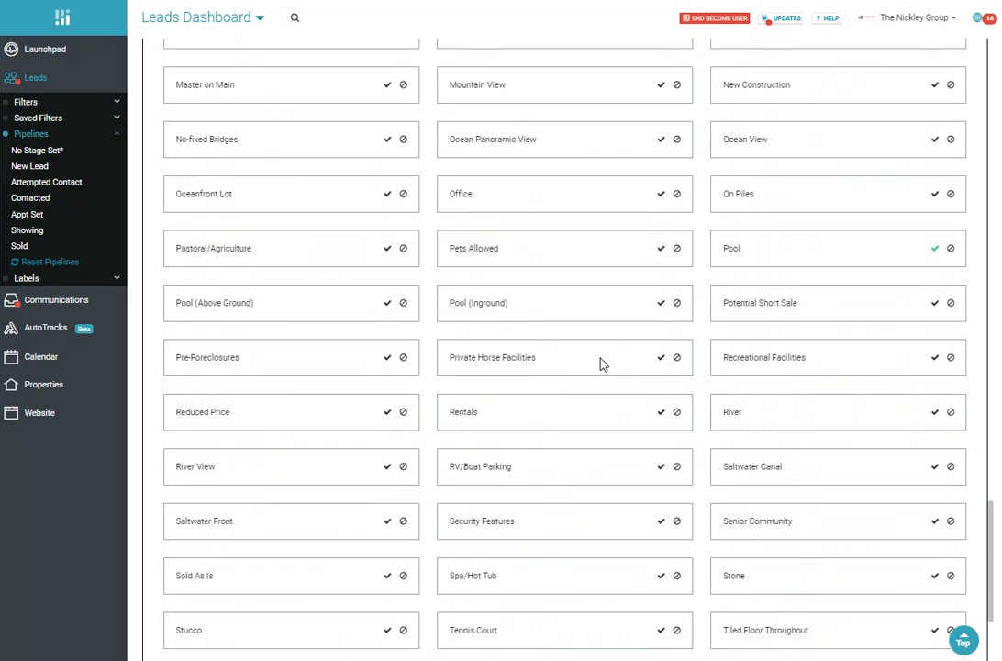
pyautogui.scroll(-1, 604, 366)
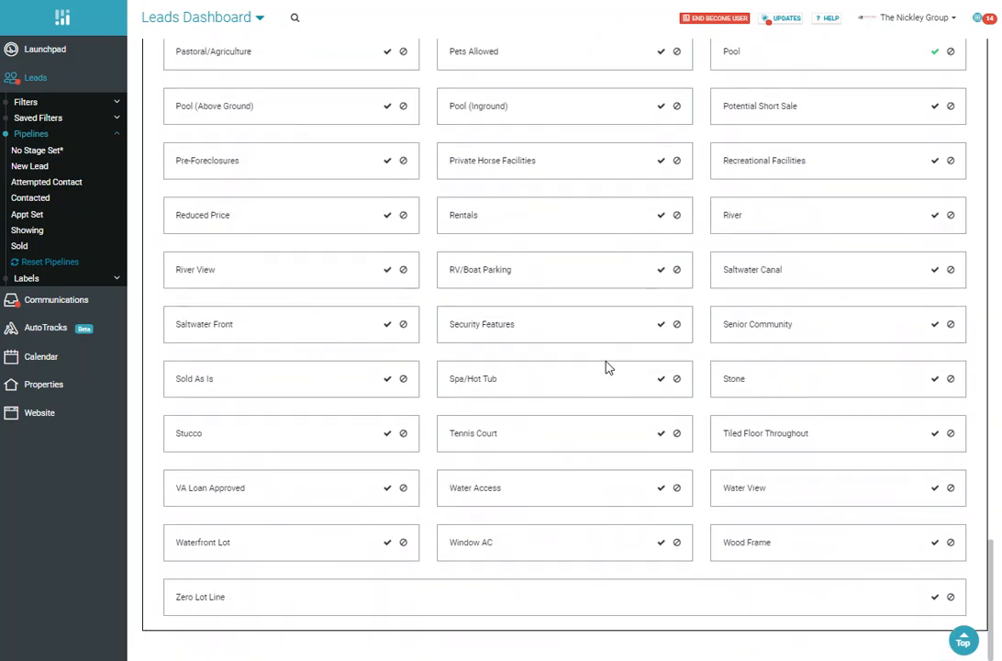
pyautogui.scroll(13, 606, 367)
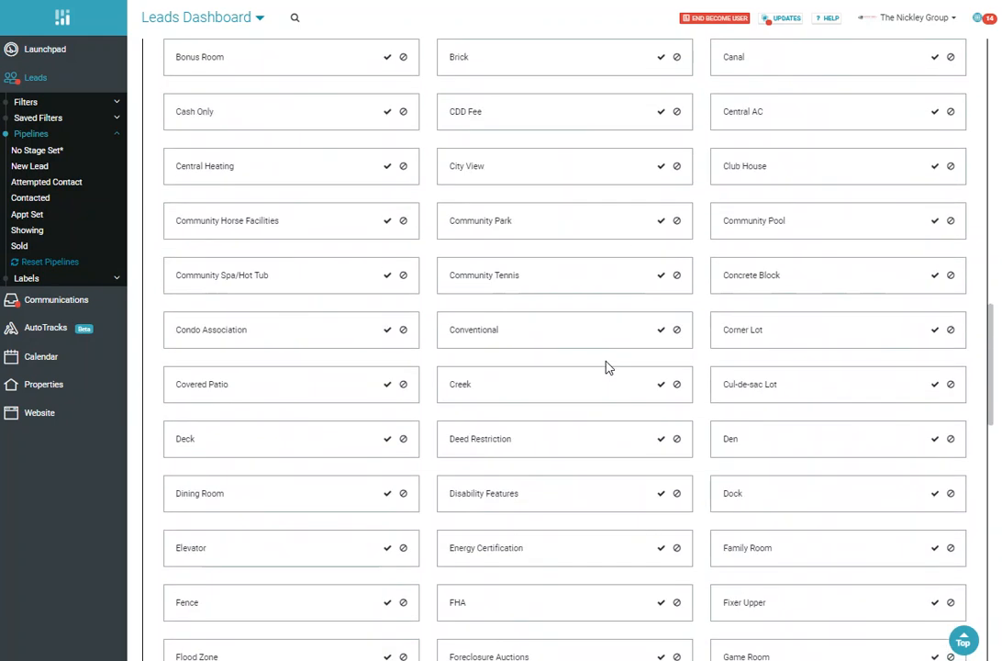
pyautogui.scroll(13, 606, 367)
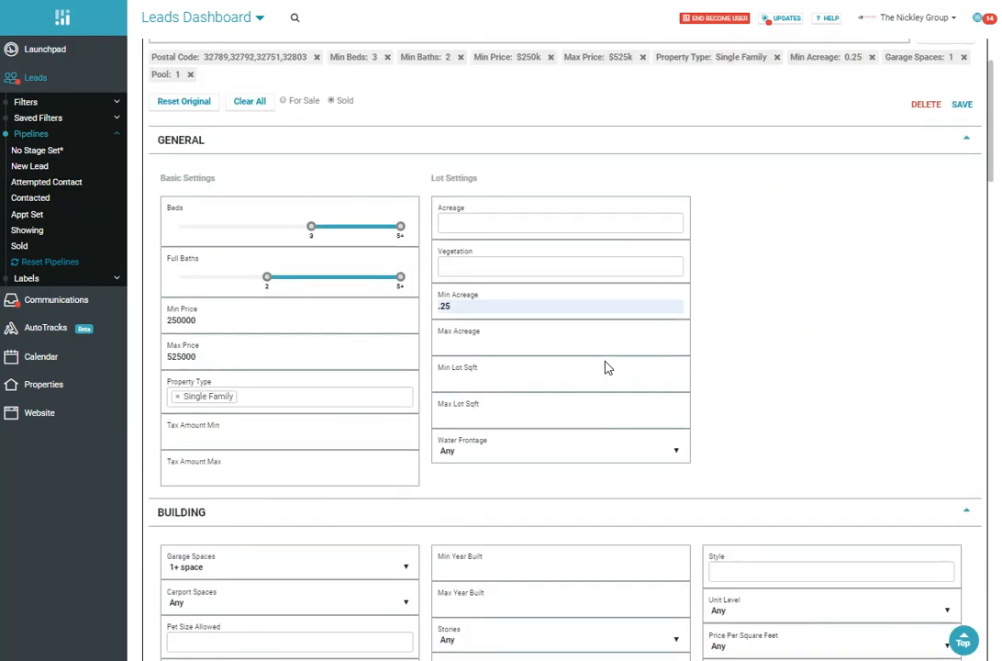
pyautogui.scroll(2, 605, 368)
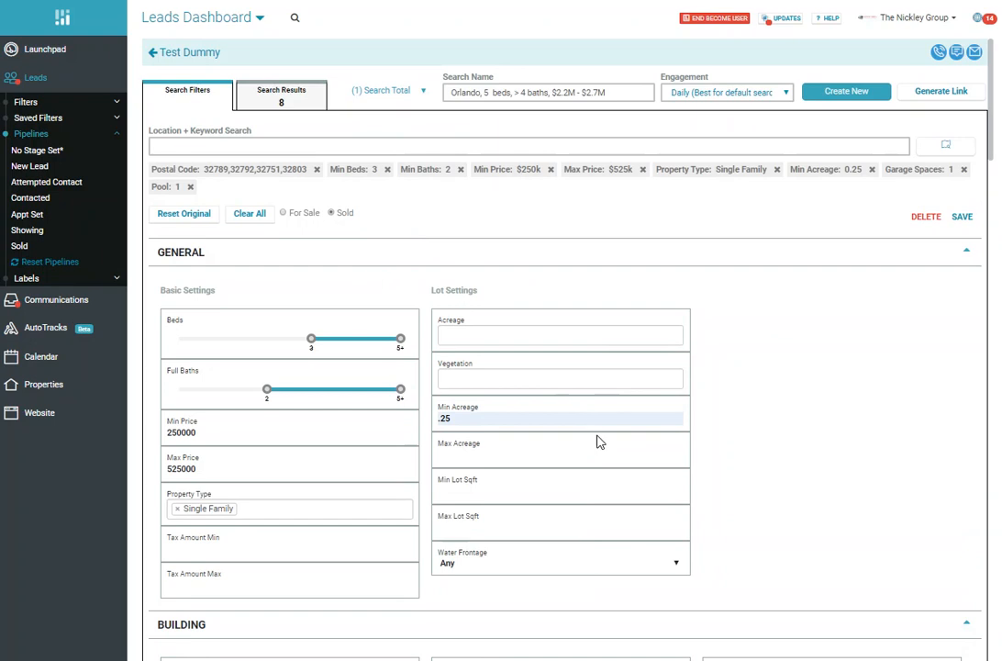
pyautogui.click(853, 93)
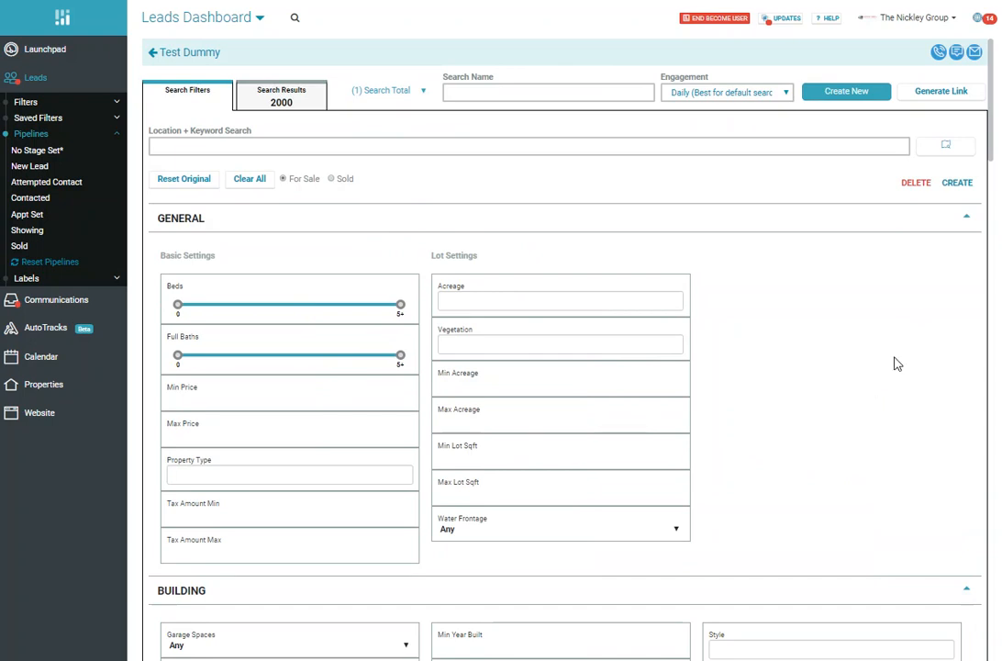
pyautogui.click(398, 98)
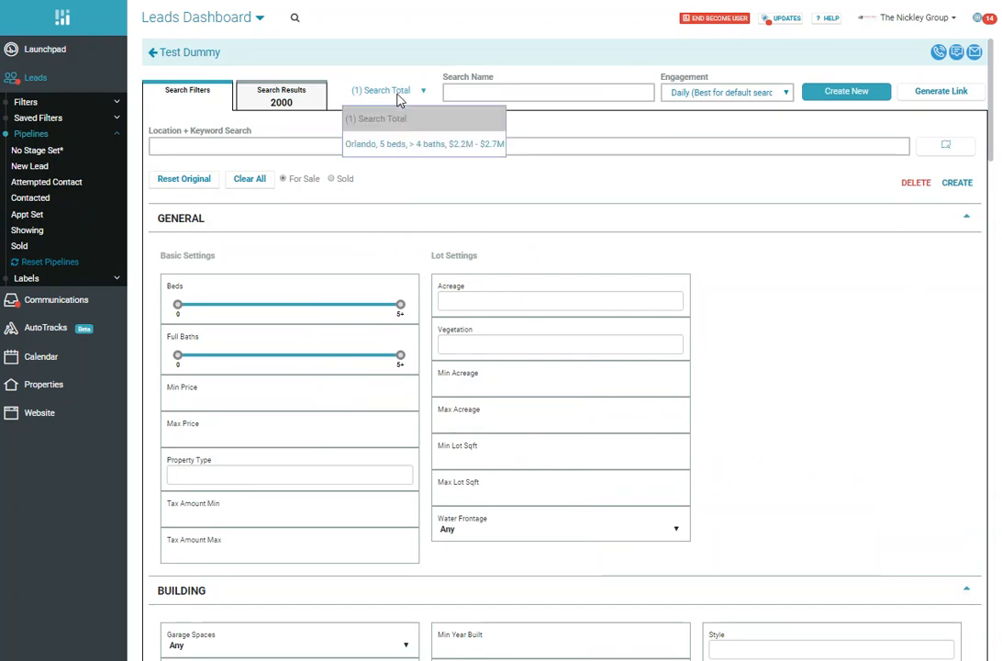
pyautogui.click(404, 143)
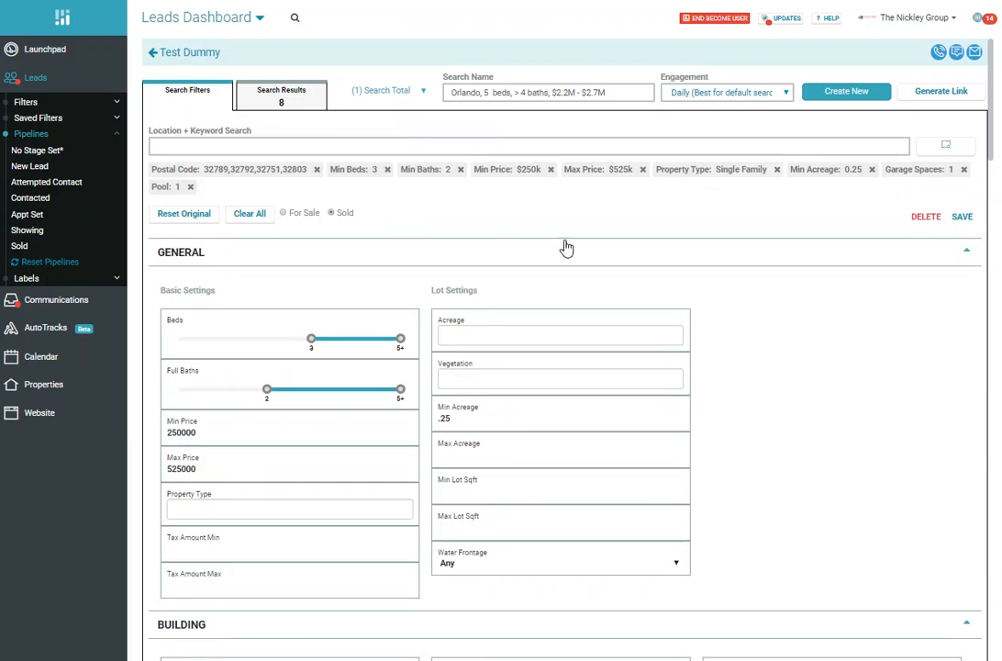
# Step: Save the updated search criteria and set the search's engagement frequency to Daily (Best for default search)
pyautogui.click(963, 218)
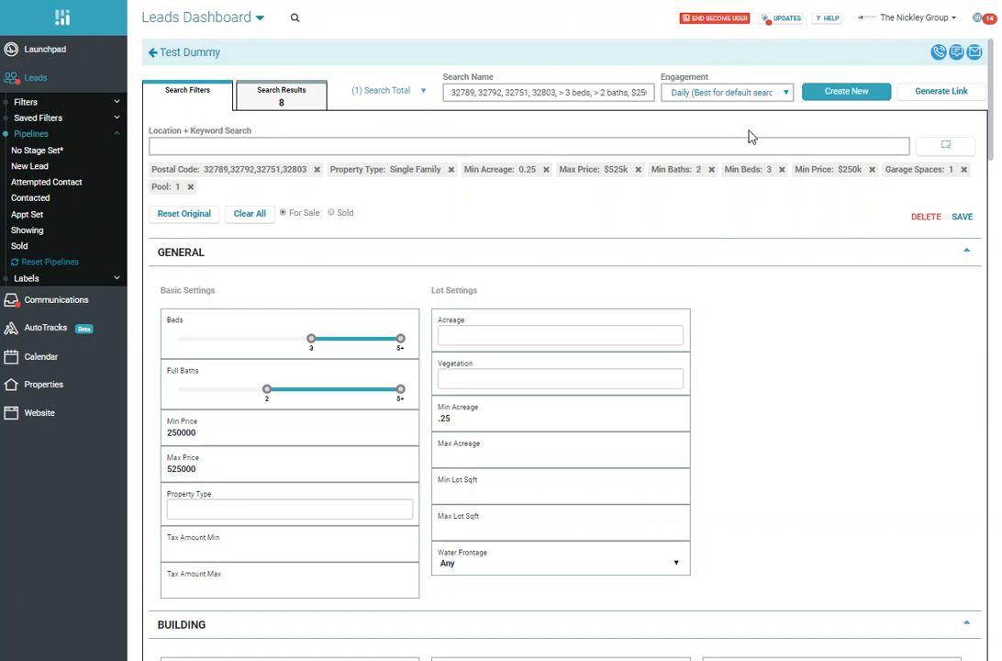
pyautogui.click(774, 95)
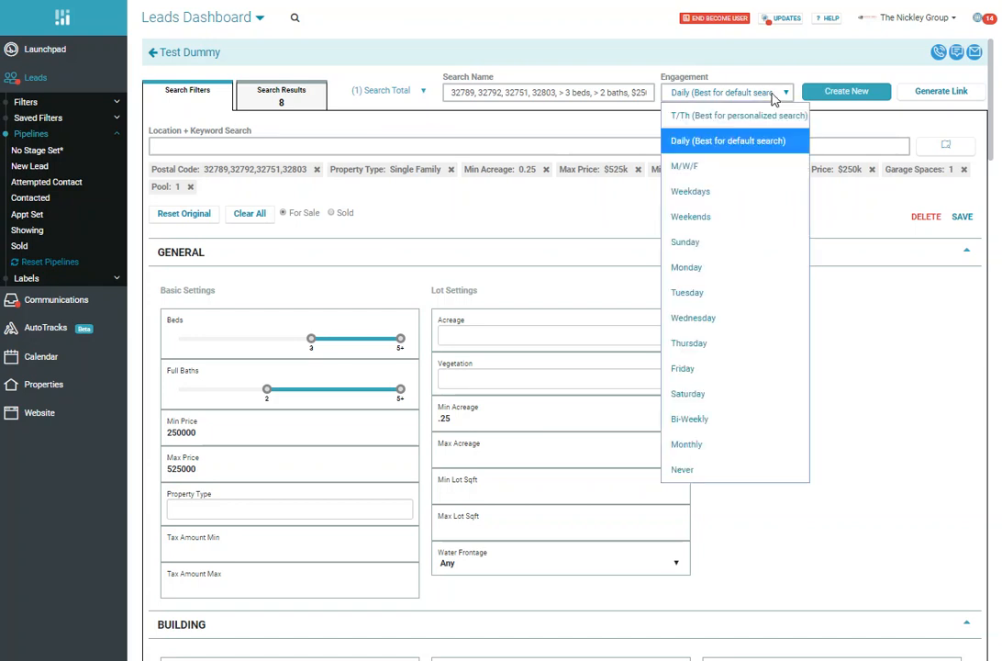
pyautogui.click(723, 145)
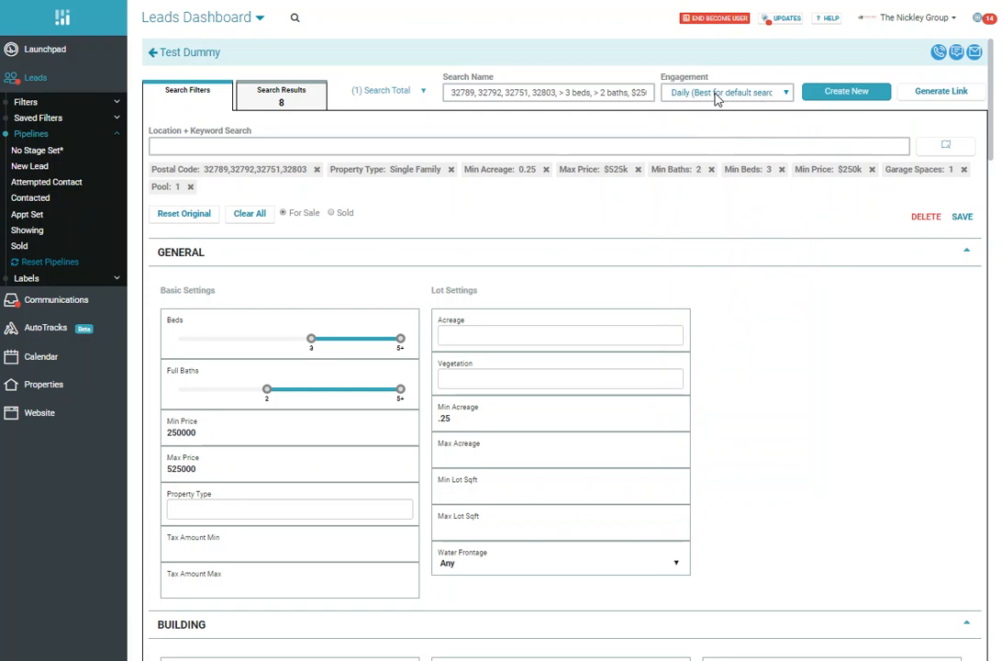
pyautogui.click(716, 94)
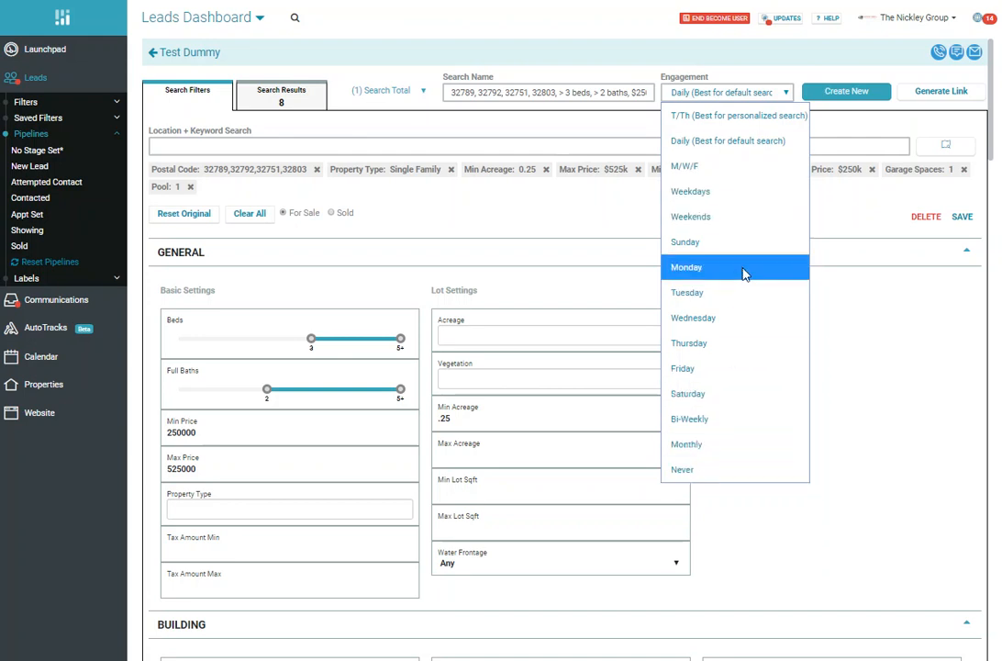
pyautogui.click(748, 143)
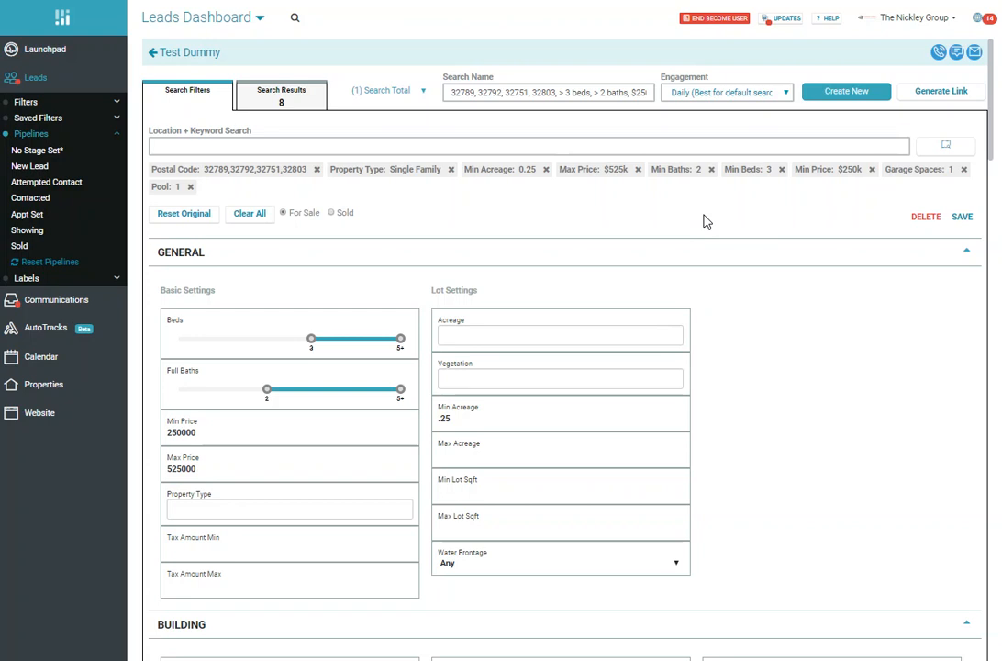
pyautogui.click(849, 93)
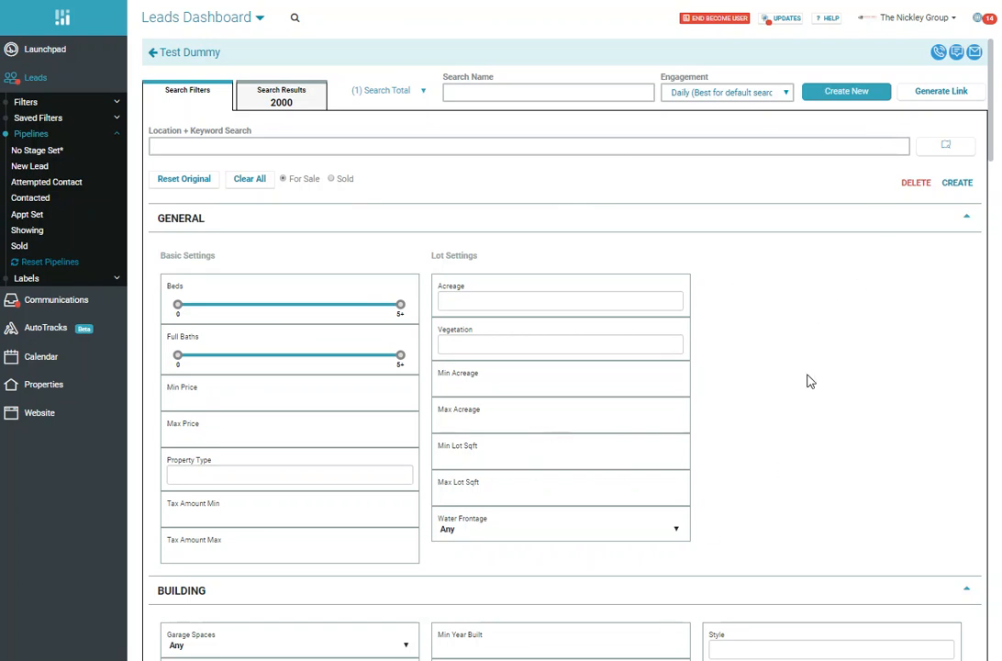
pyautogui.click(404, 96)
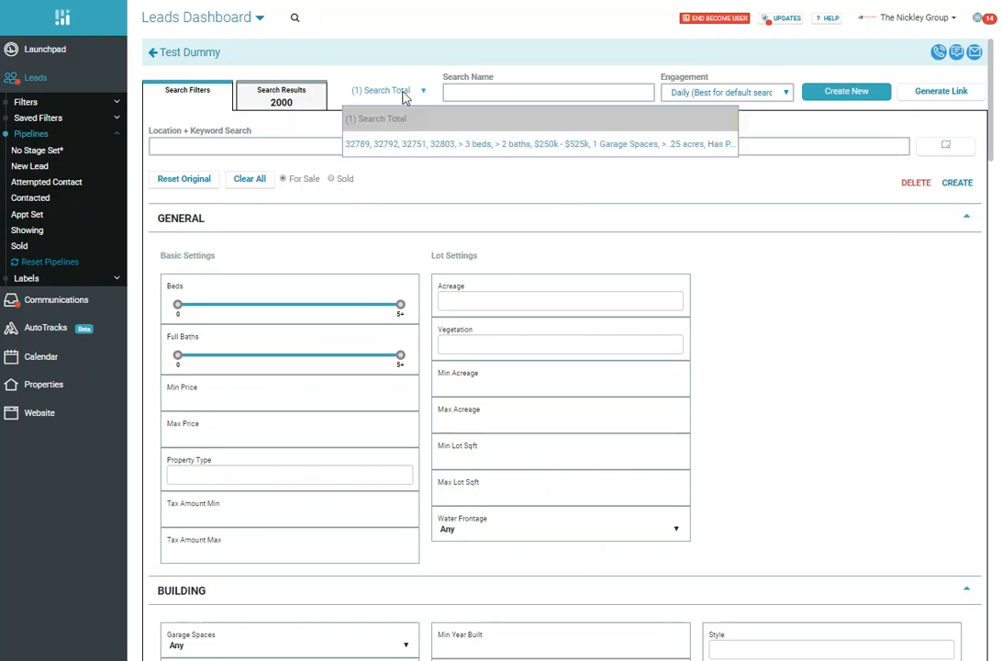
pyautogui.click(407, 147)
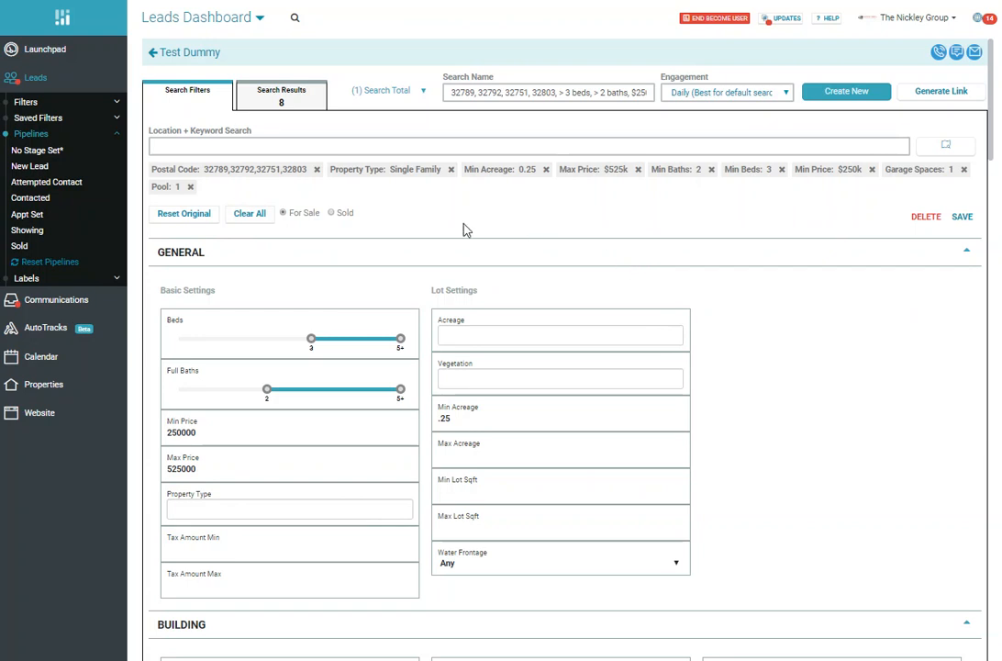
# Step: Draw a custom search area around Maitland on the saved search's results map and clear it again
pyautogui.click(284, 99)
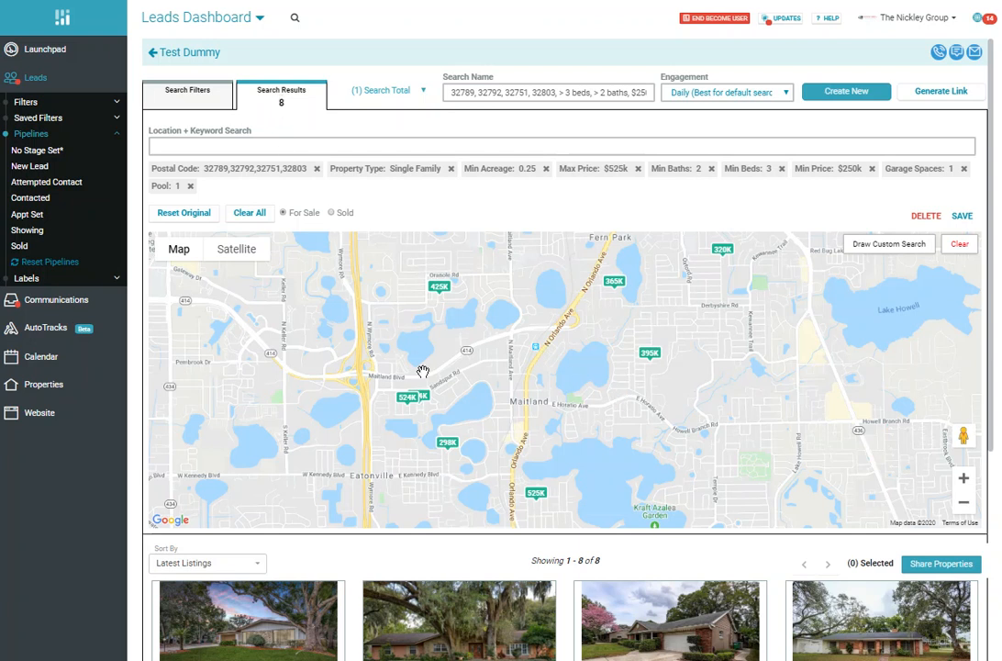
pyautogui.click(964, 502)
pyautogui.click(964, 479)
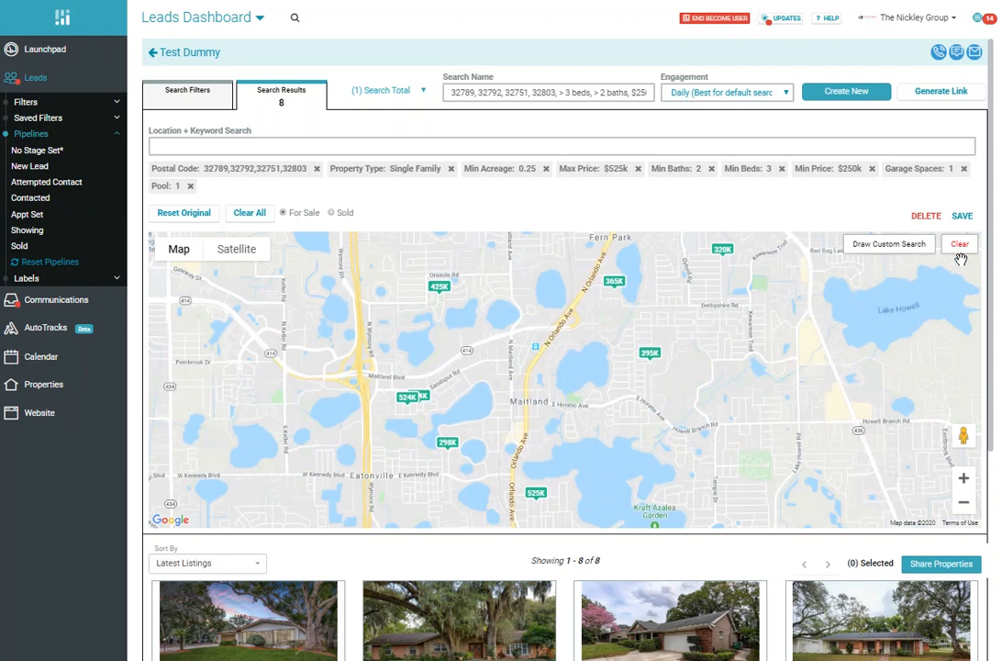
pyautogui.click(888, 251)
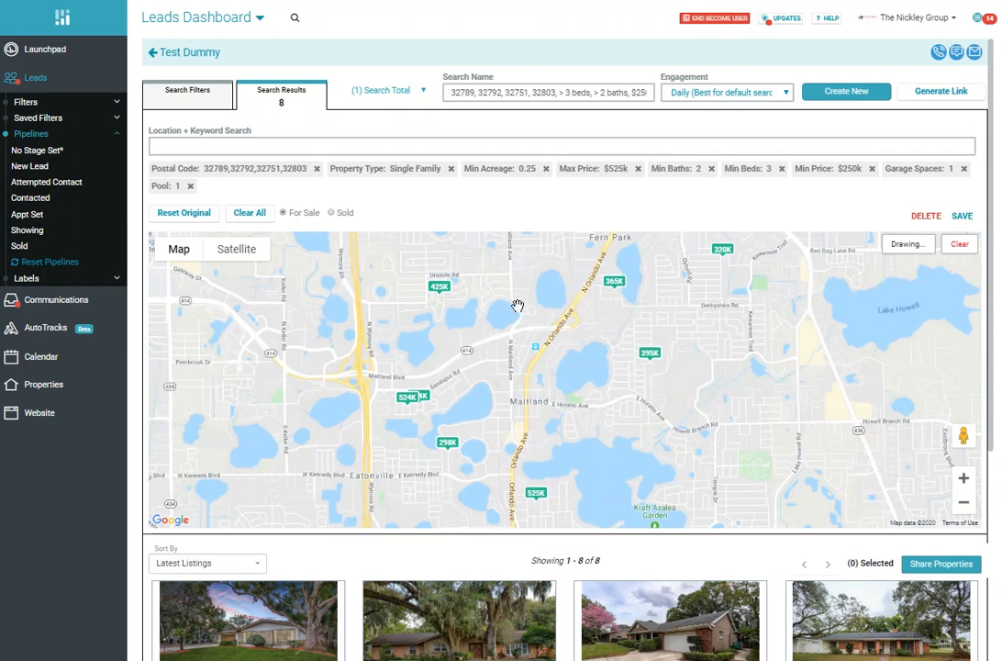
pyautogui.moveTo(526, 288)
pyautogui.mouseDown()
pyautogui.moveTo(448, 313)
pyautogui.moveTo(435, 366)
pyautogui.moveTo(488, 434)
pyautogui.moveTo(562, 448)
pyautogui.moveTo(608, 442)
pyautogui.moveTo(664, 407)
pyautogui.moveTo(680, 350)
pyautogui.moveTo(673, 303)
pyautogui.moveTo(634, 273)
pyautogui.moveTo(530, 266)
pyautogui.moveTo(499, 294)
pyautogui.mouseUp()
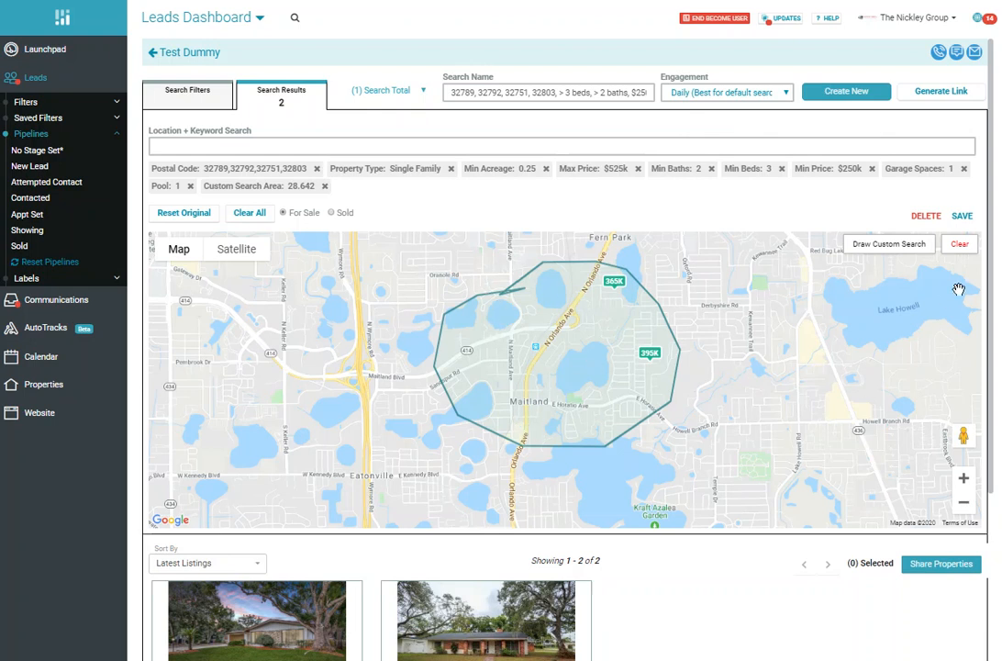
pyautogui.click(959, 245)
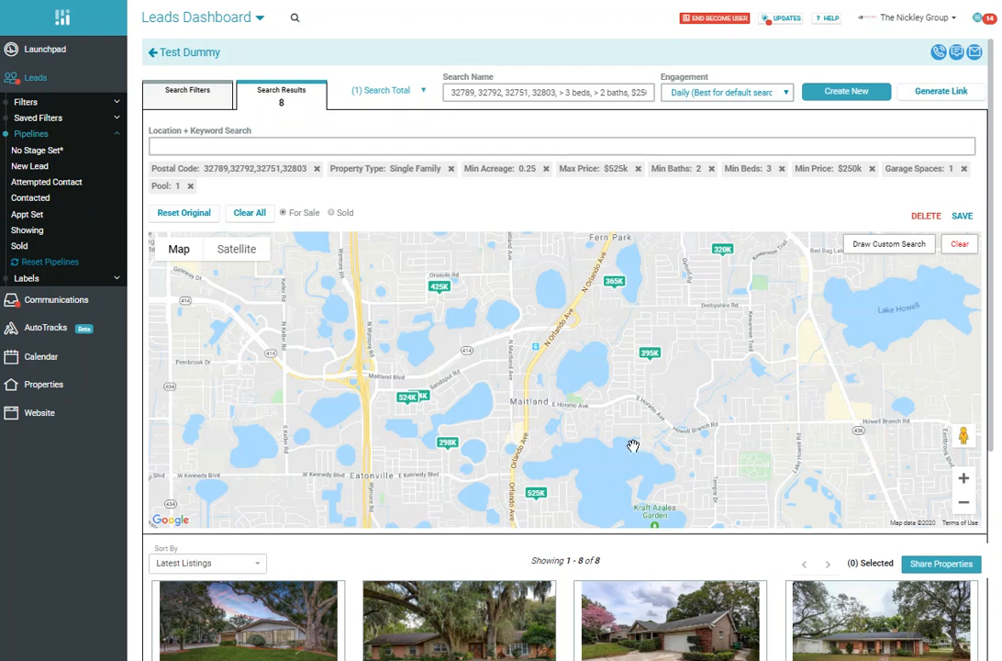
# Step: Preview the results map in satellite view, restore the map view and return to the search filters
pyautogui.click(236, 251)
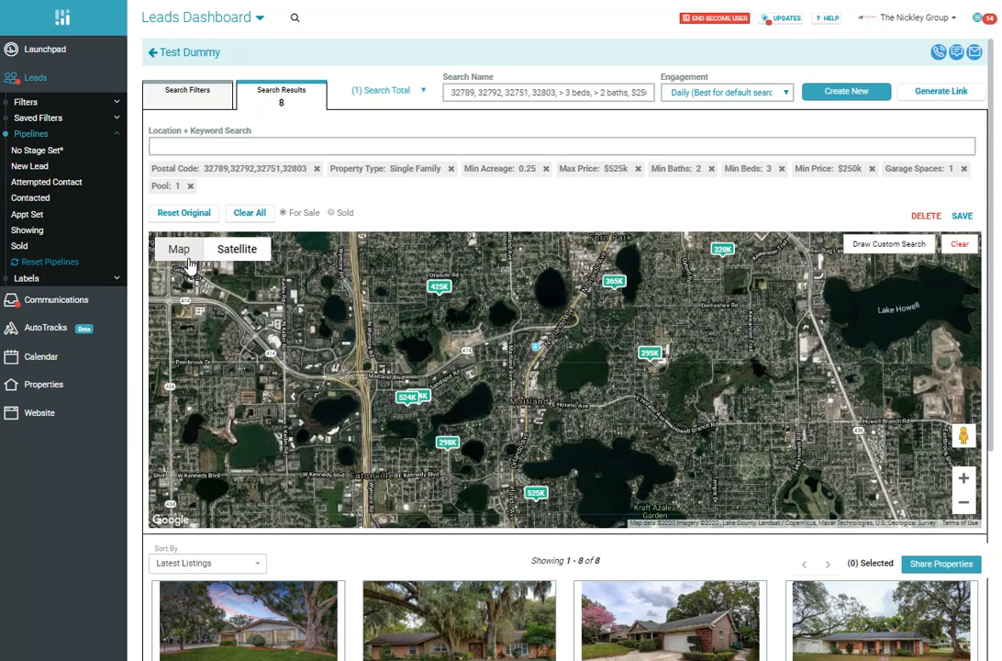
pyautogui.click(183, 258)
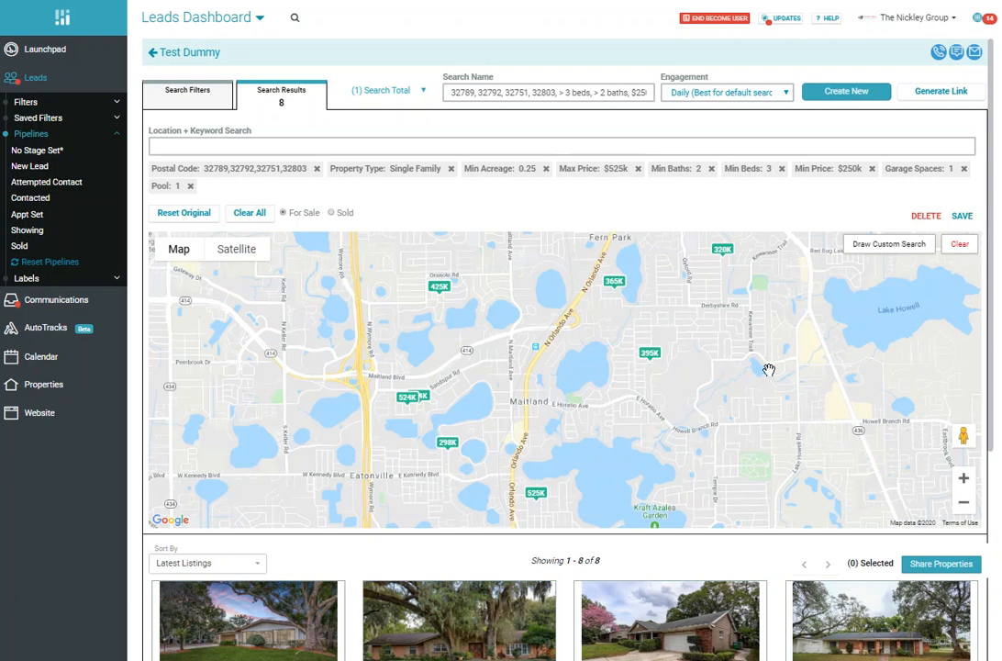
pyautogui.click(177, 89)
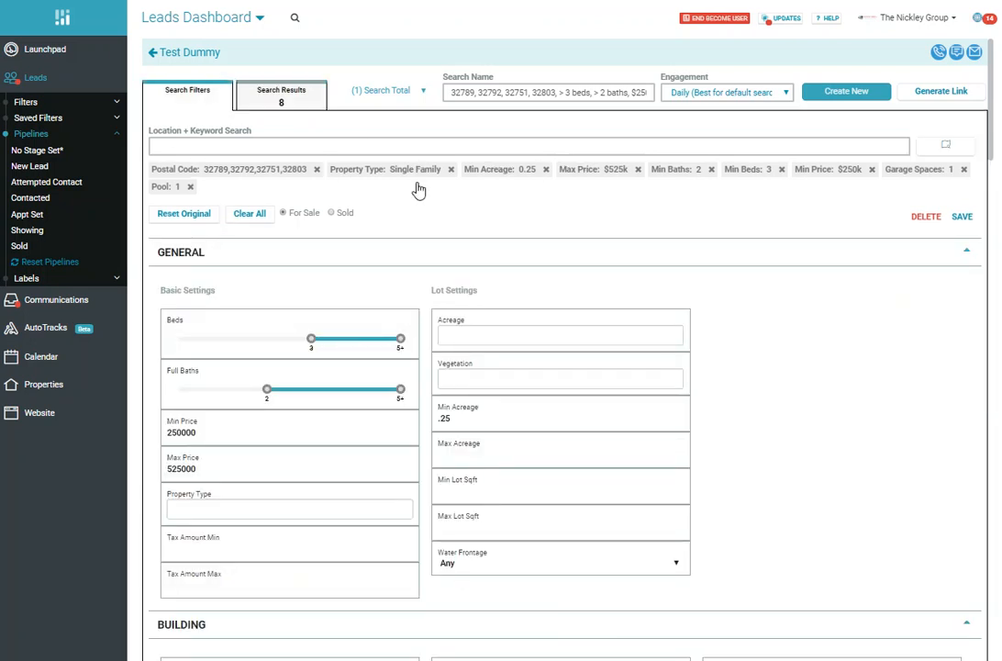
# Step: Start a new blank search for the lead and draw a custom search area around Maitland and Winter Park on its results map
pyautogui.click(857, 96)
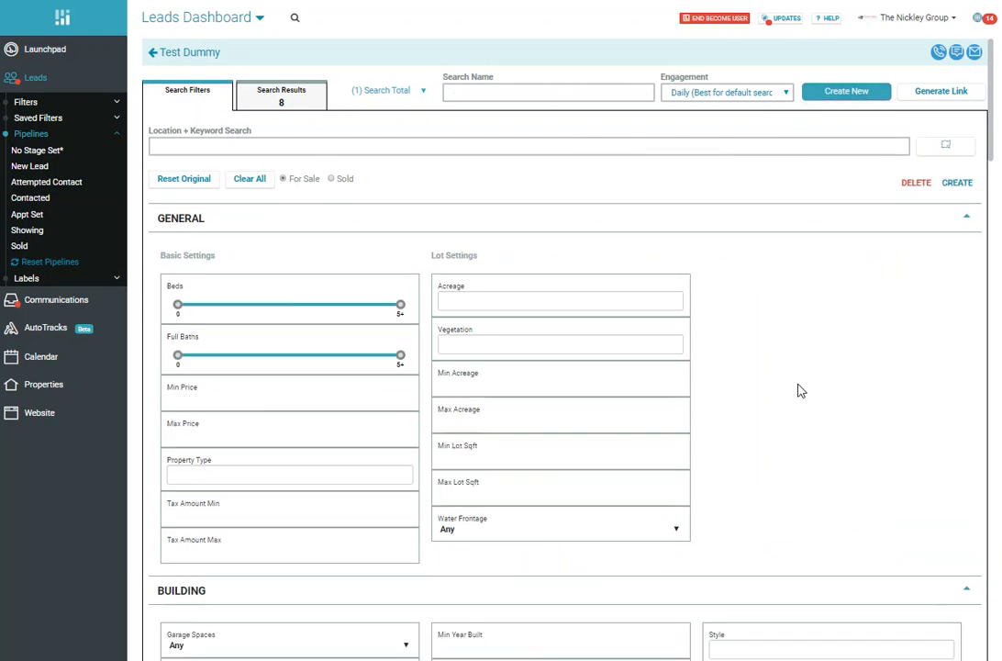
pyautogui.click(300, 102)
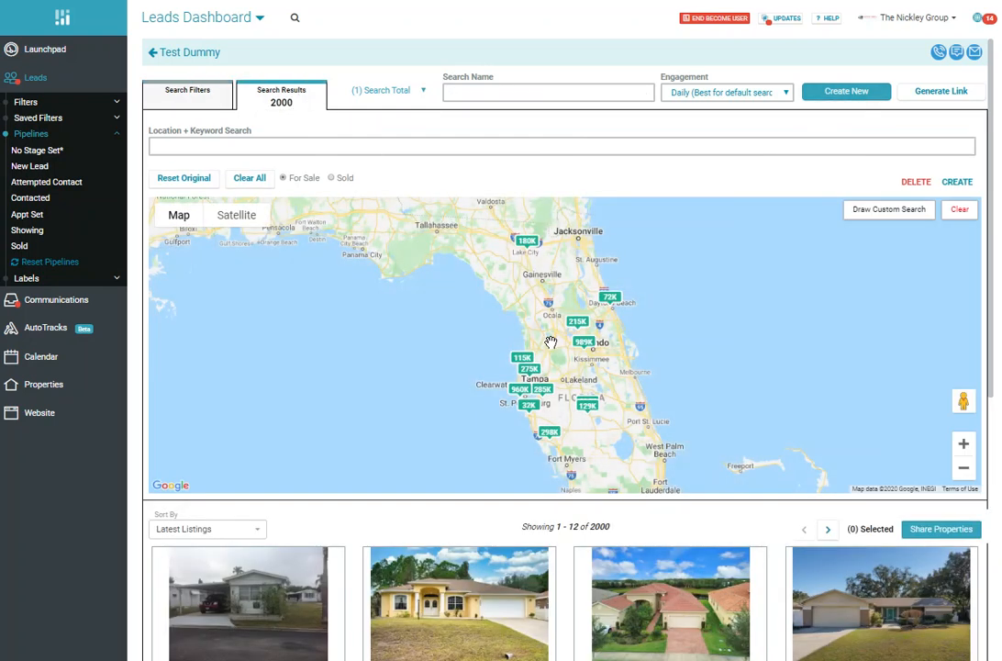
pyautogui.click(961, 446)
pyautogui.click(961, 447)
pyautogui.click(961, 446)
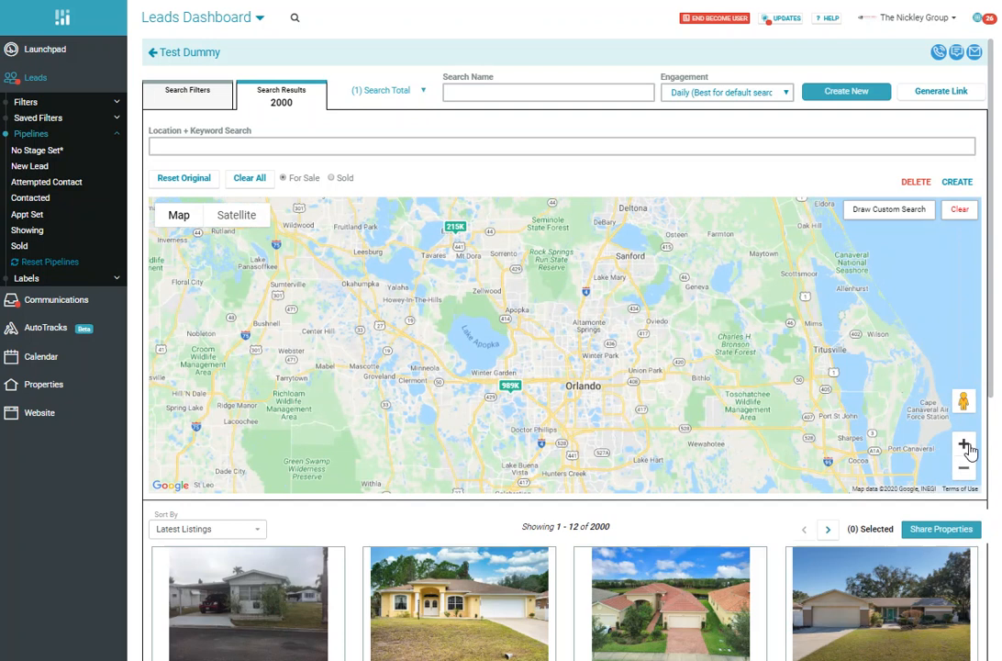
pyautogui.click(965, 446)
pyautogui.click(968, 448)
pyautogui.click(968, 448)
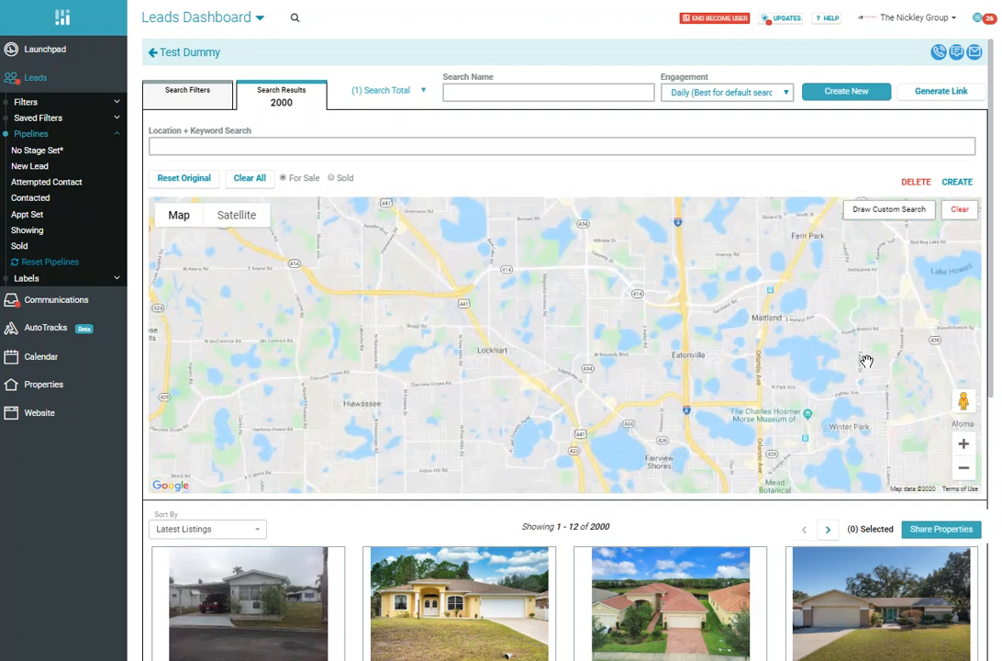
pyautogui.moveTo(867, 360); pyautogui.dragTo(703, 303)
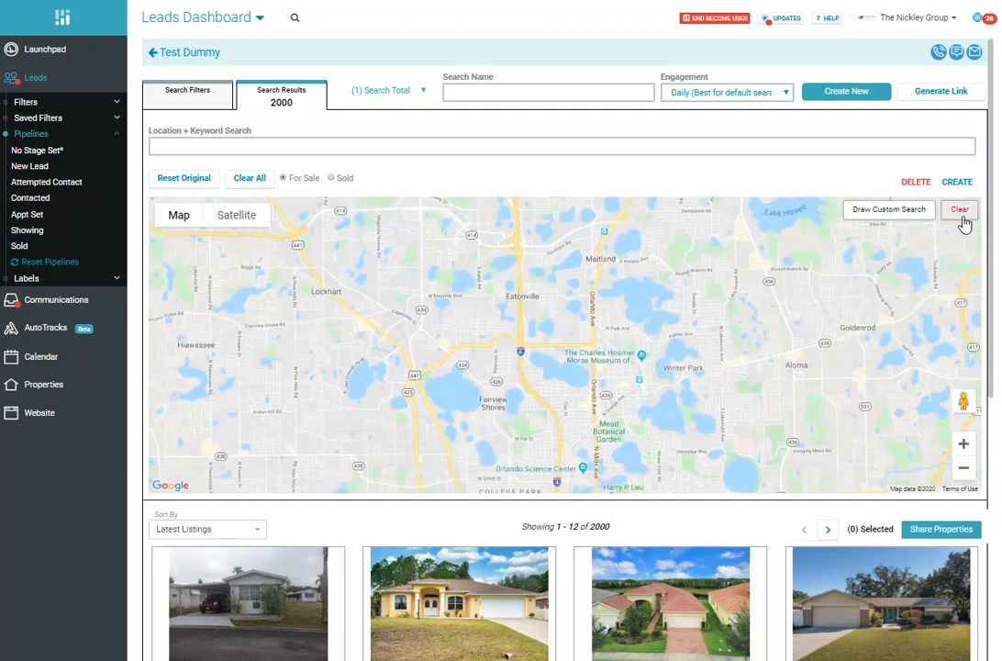
pyautogui.click(891, 215)
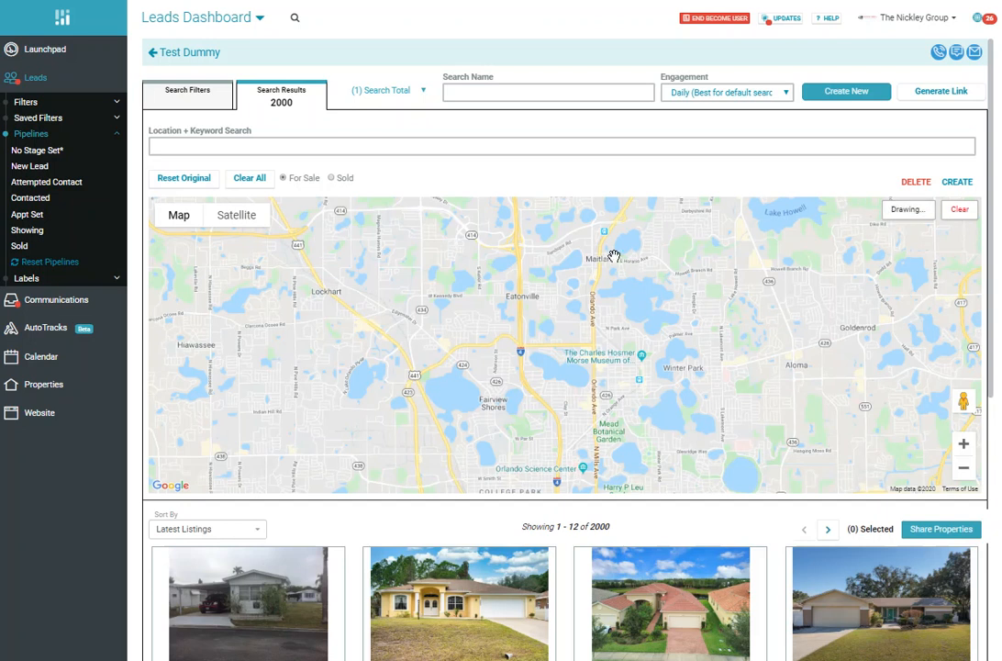
pyautogui.moveTo(566, 240)
pyautogui.mouseDown()
pyautogui.moveTo(701, 238)
pyautogui.moveTo(716, 274)
pyautogui.moveTo(711, 403)
pyautogui.moveTo(599, 409)
pyautogui.moveTo(567, 370)
pyautogui.moveTo(568, 242)
pyautogui.mouseUp()
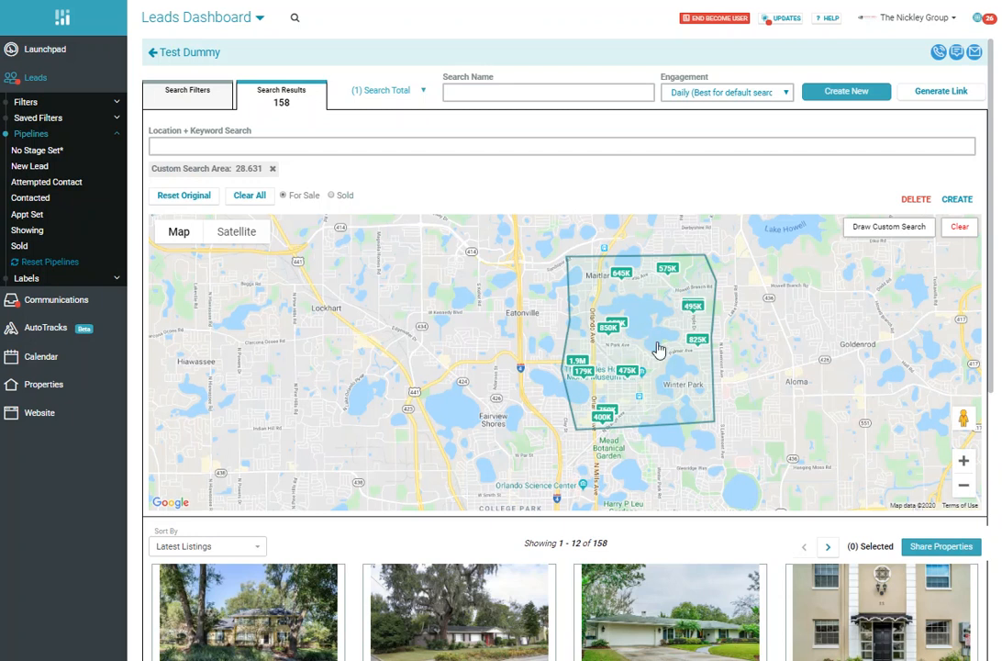
# Step: Review the new search's filters, including the property type options and the general, building and other criteria
pyautogui.click(171, 90)
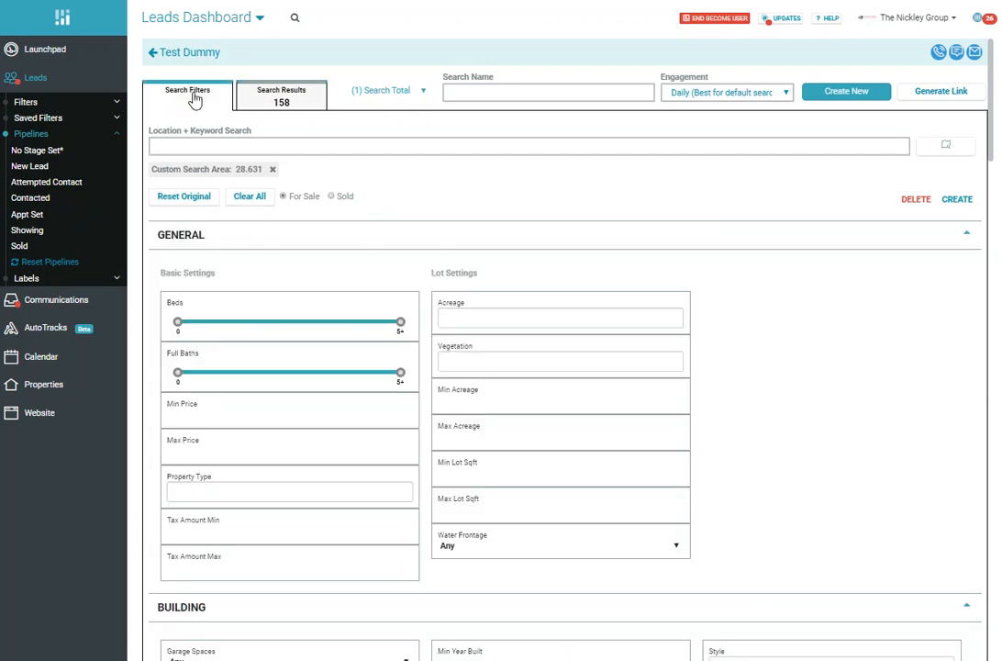
pyautogui.scroll(-3, 348, 434)
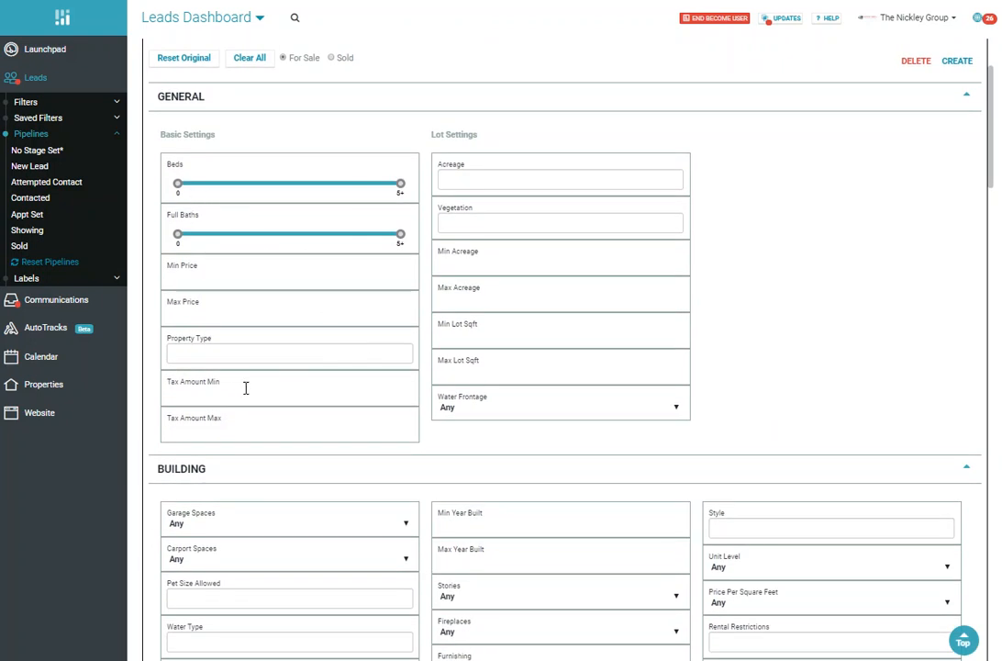
pyautogui.click(244, 357)
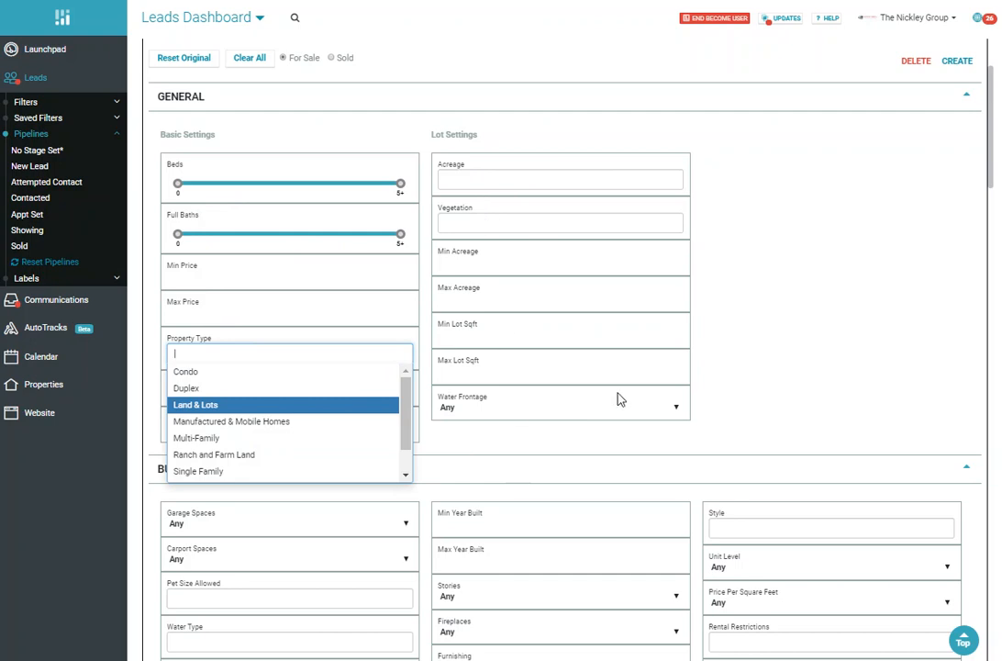
pyautogui.scroll(-2, 723, 364)
pyautogui.scroll(-4, 623, 384)
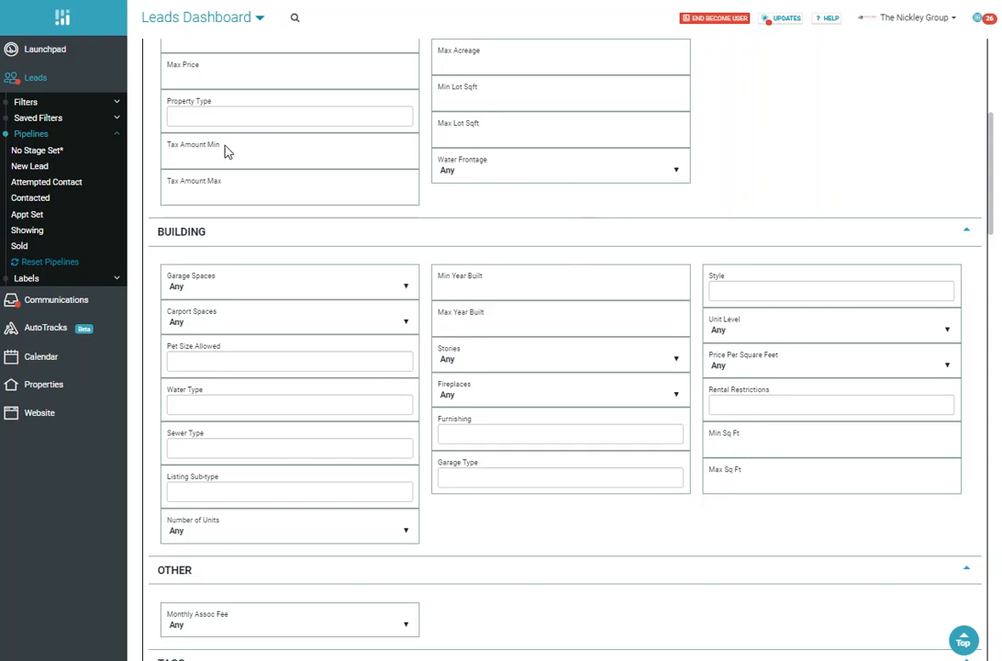
pyautogui.scroll(-2, 584, 486)
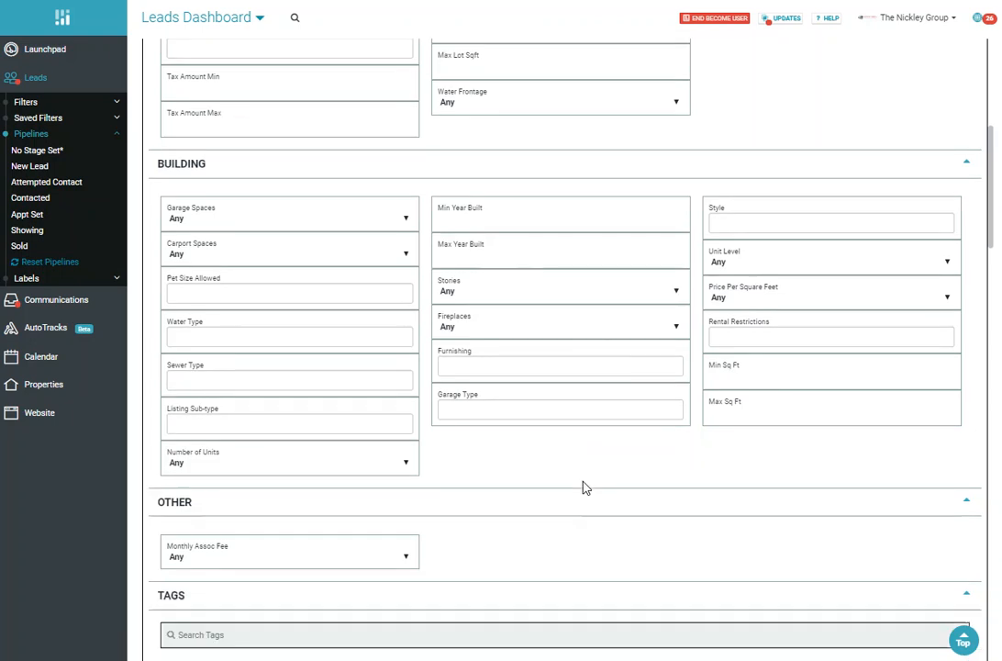
pyautogui.scroll(4, 595, 504)
pyautogui.scroll(5, 598, 500)
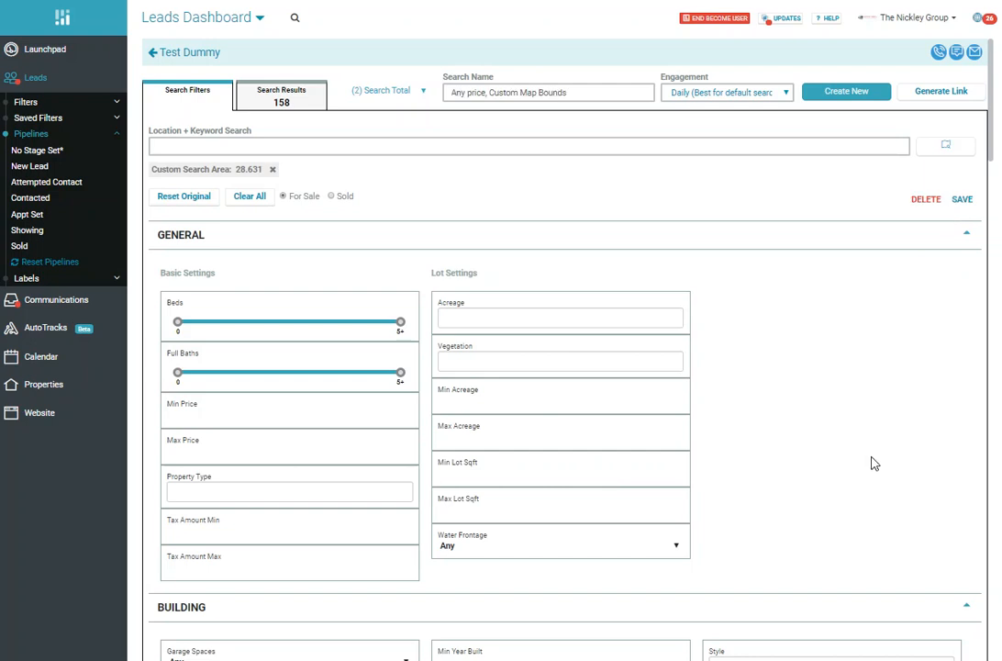
# Step: Save the custom map area search and switch to the lead's saved search for postal codes 32789, 32792, 32751 and 32803
pyautogui.click(962, 199)
pyautogui.click(397, 92)
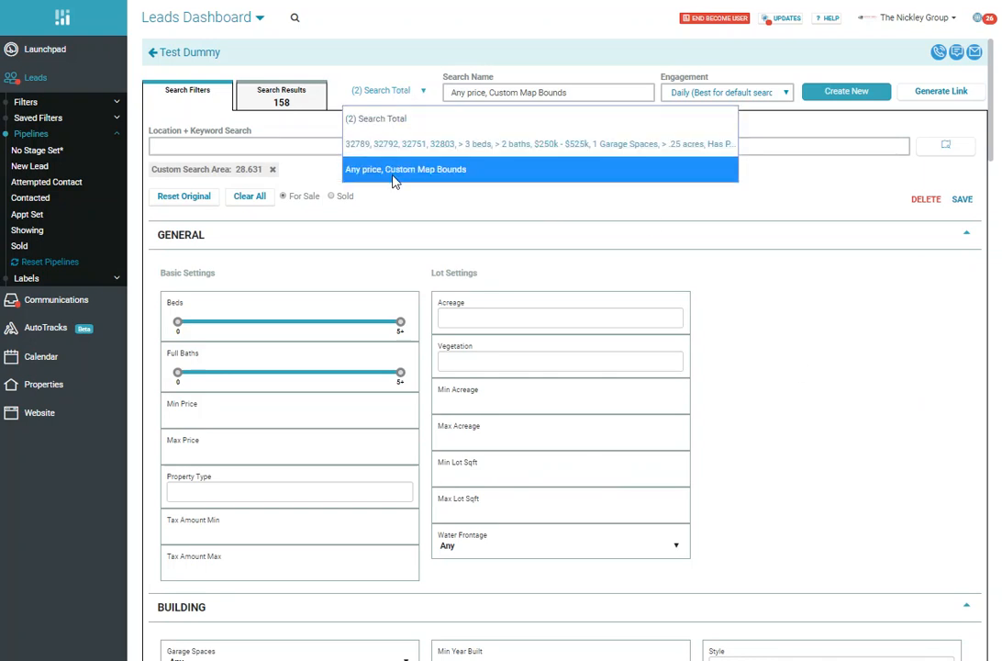
pyautogui.click(412, 147)
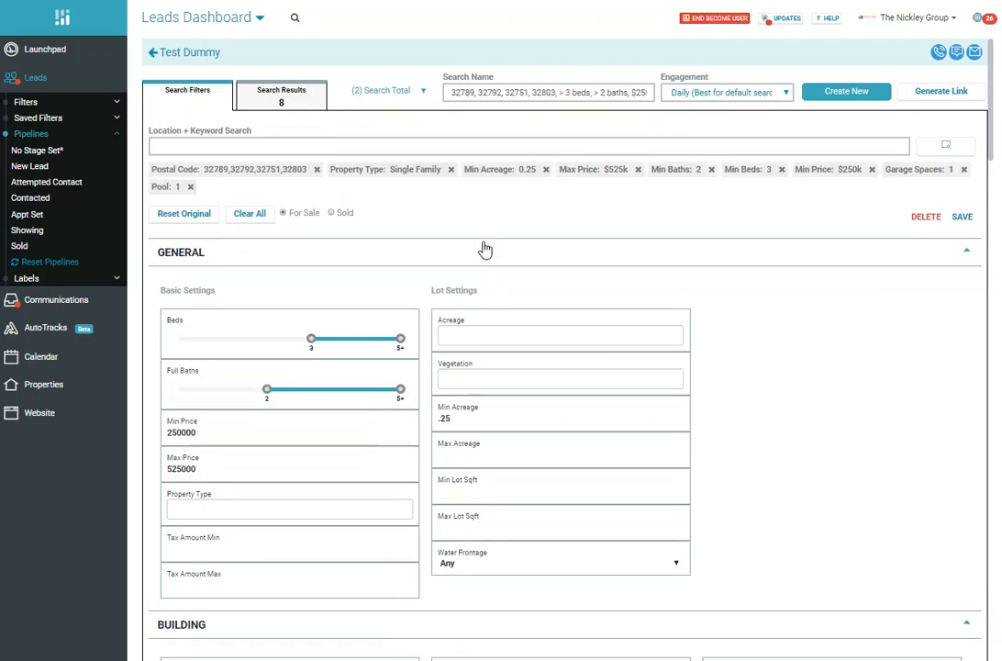